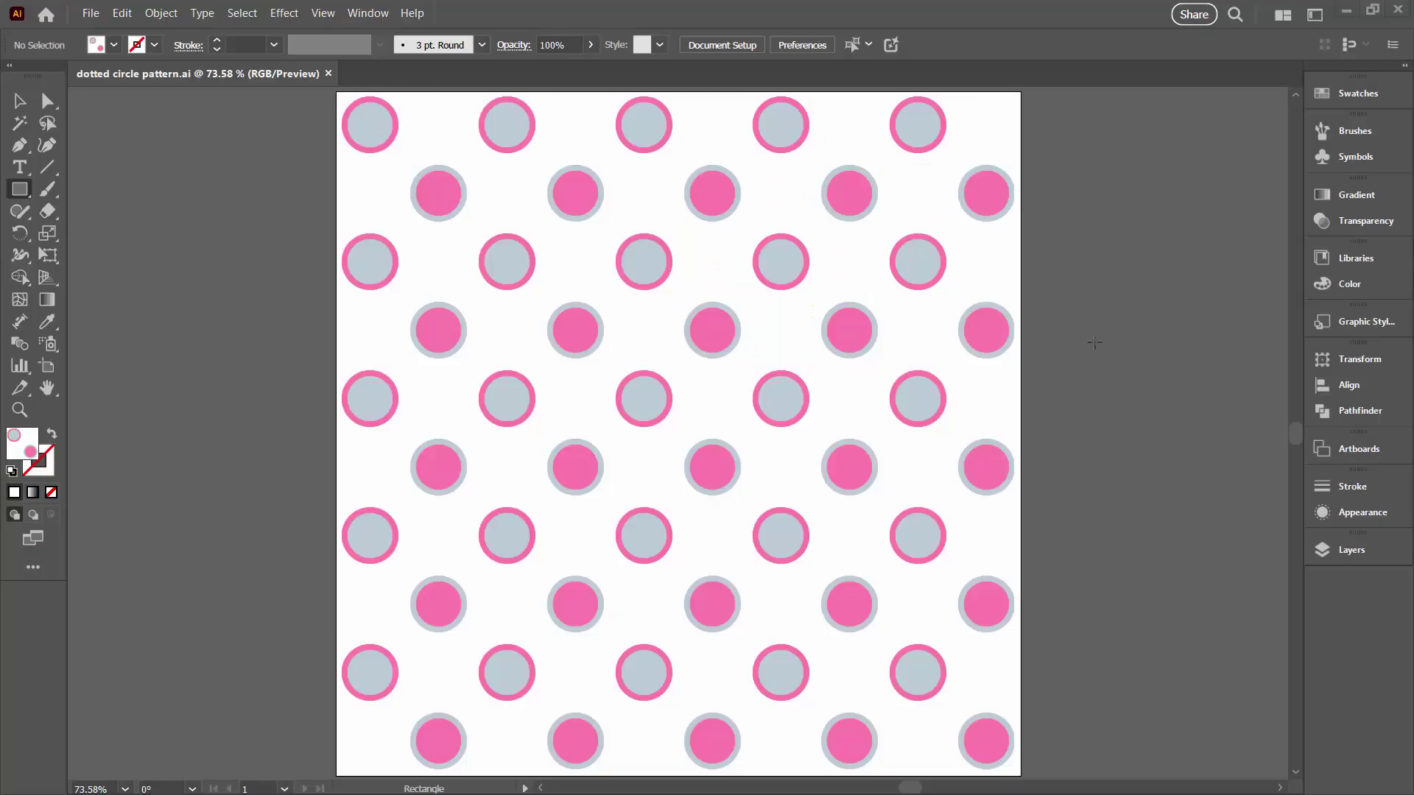
Display the swatches of the dotted circle pattern document
{"action": "left_click", "coordinate": [1353, 94]}
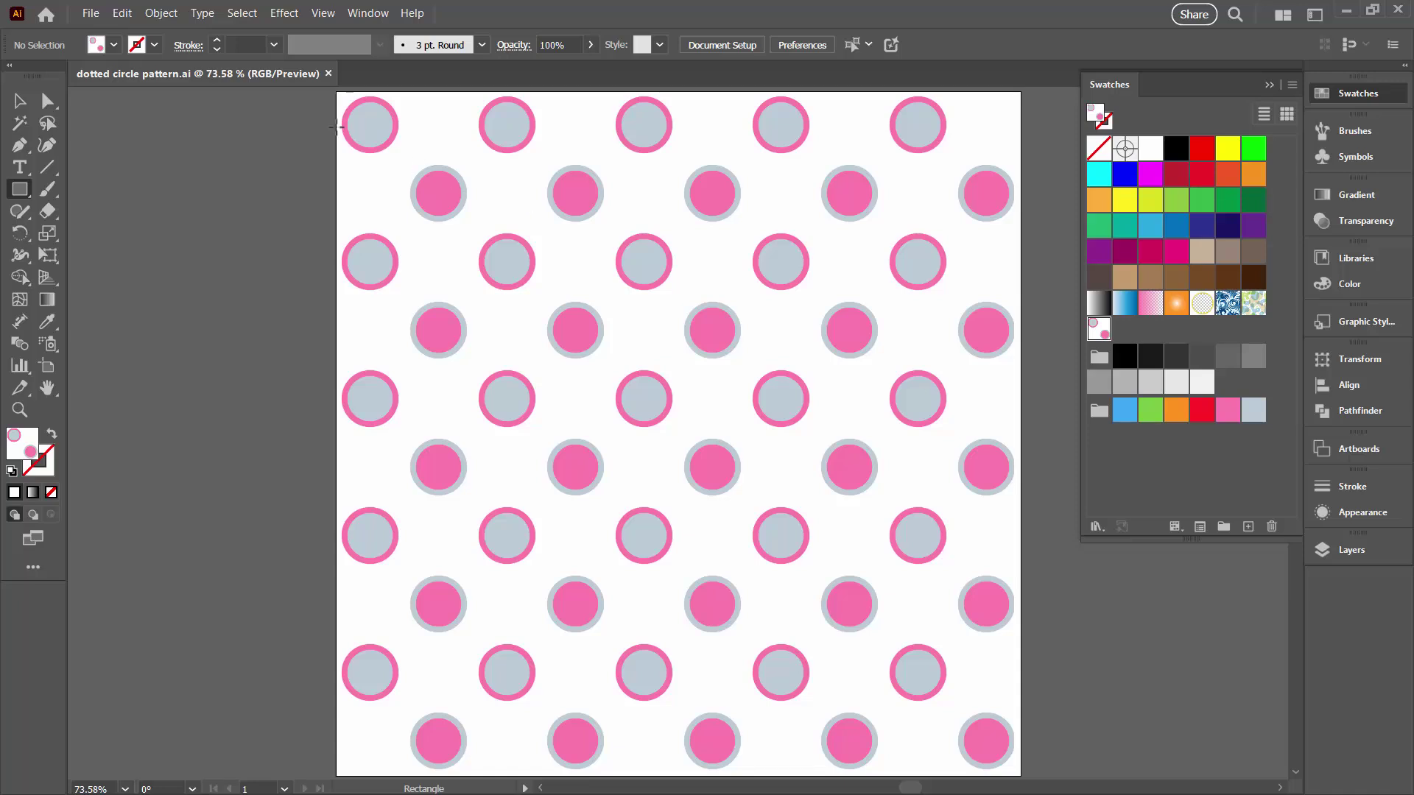
{"action": "left_click", "coordinate": [1270, 87]}
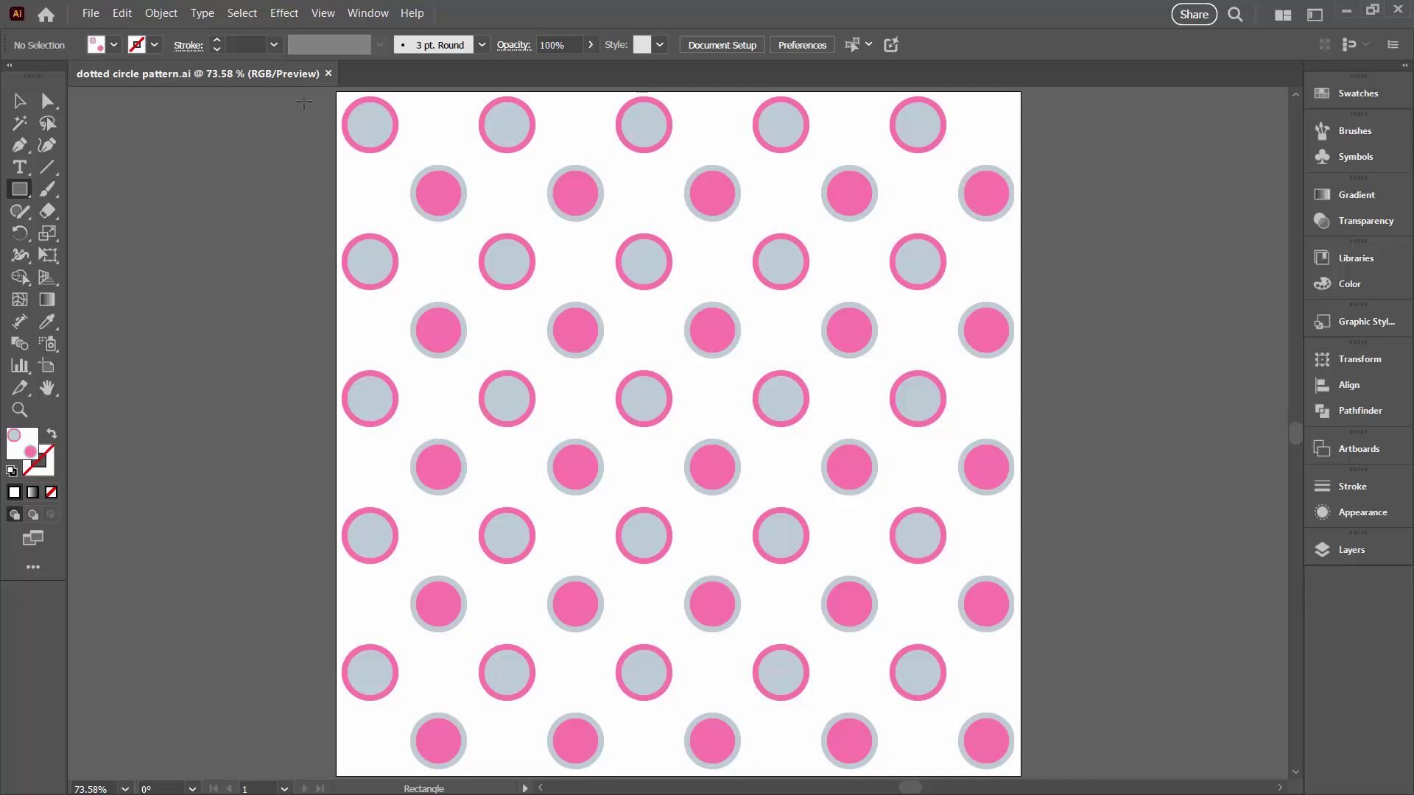
{"action": "left_click", "coordinate": [1353, 92]}
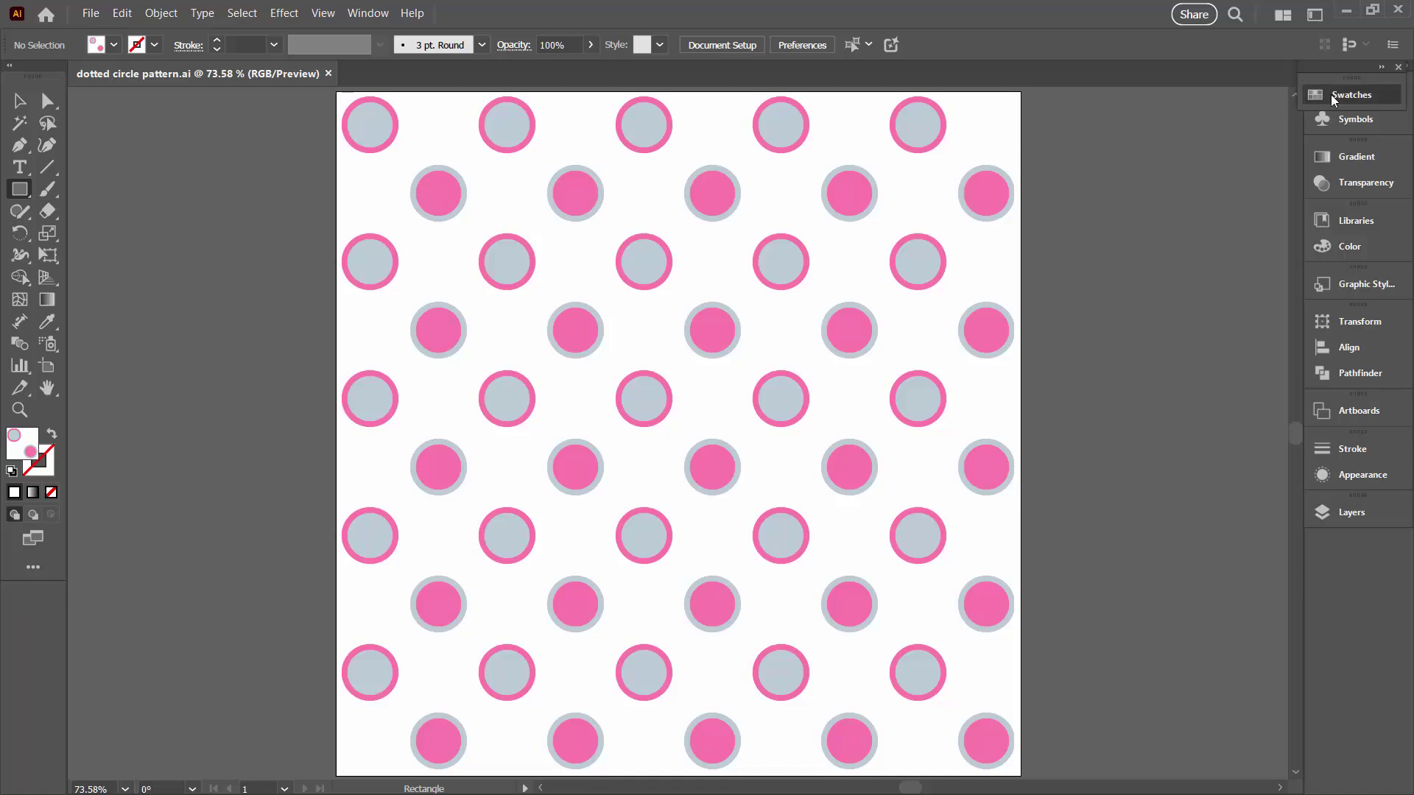
Create a new blank document alongside the dotted circle pattern document
{"action": "left_click", "coordinate": [89, 14]}
{"action": "left_click", "coordinate": [95, 31]}
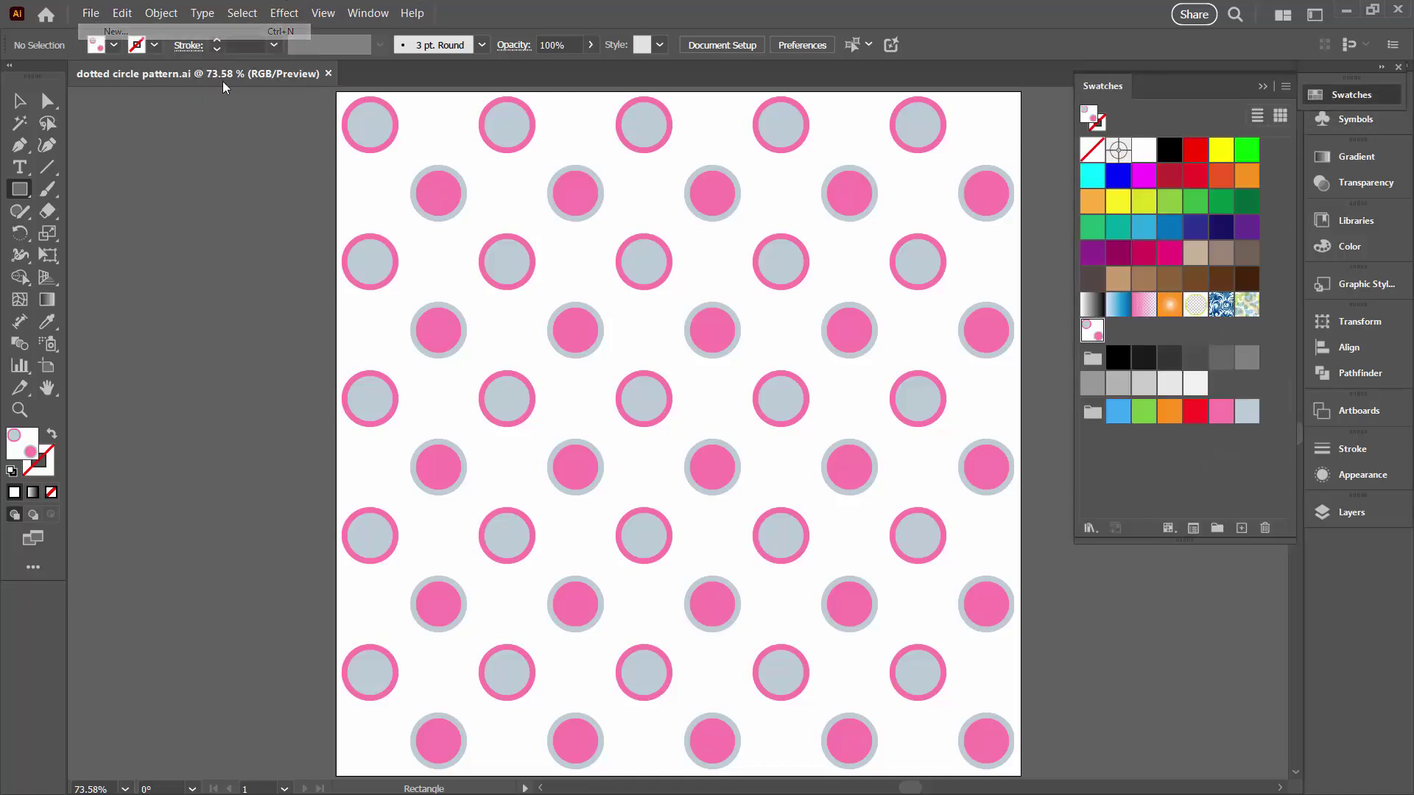
{"action": "left_click", "coordinate": [983, 616]}
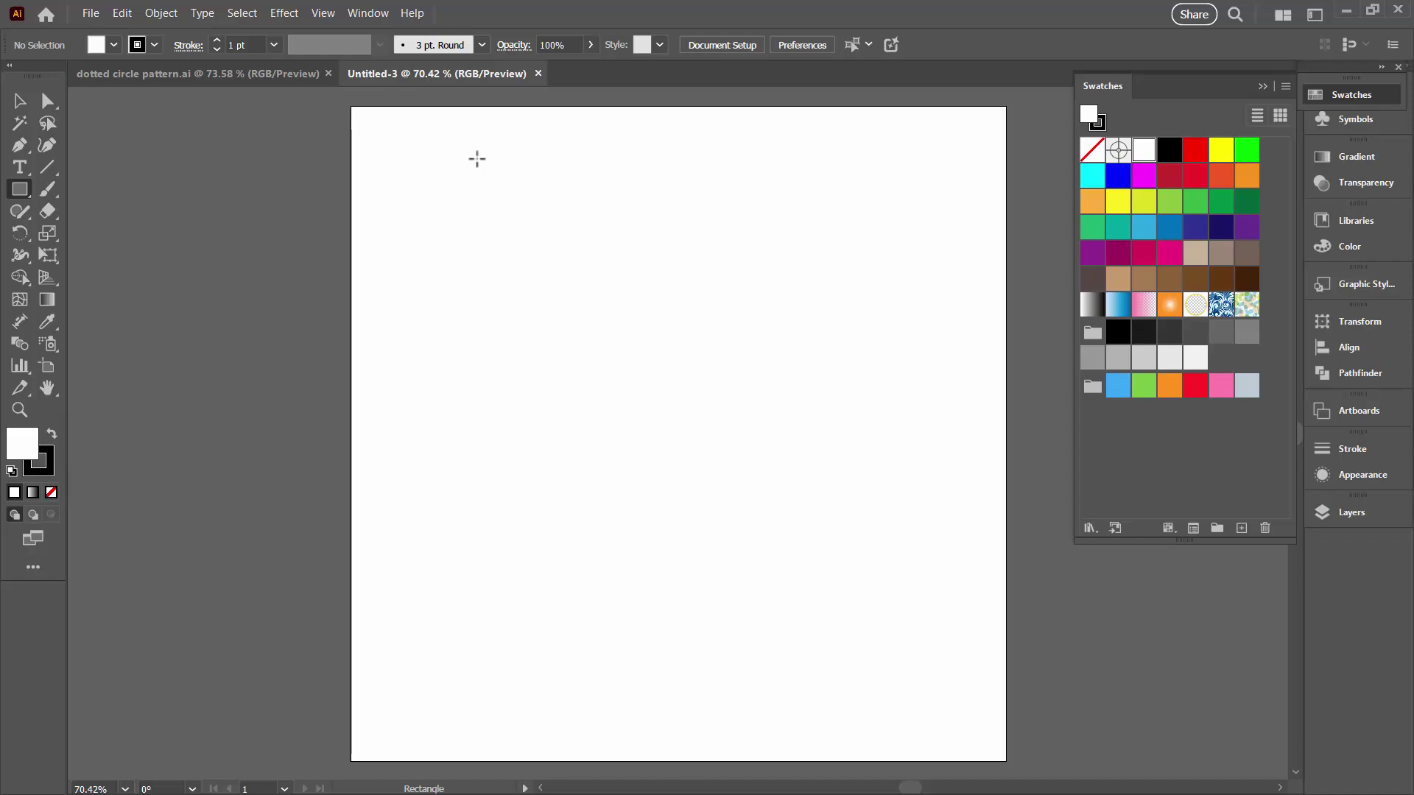
Save the dotted circle pattern document's swatches as an AI swatch library named "dotted circle pattern v2"
{"action": "left_click", "coordinate": [254, 73]}
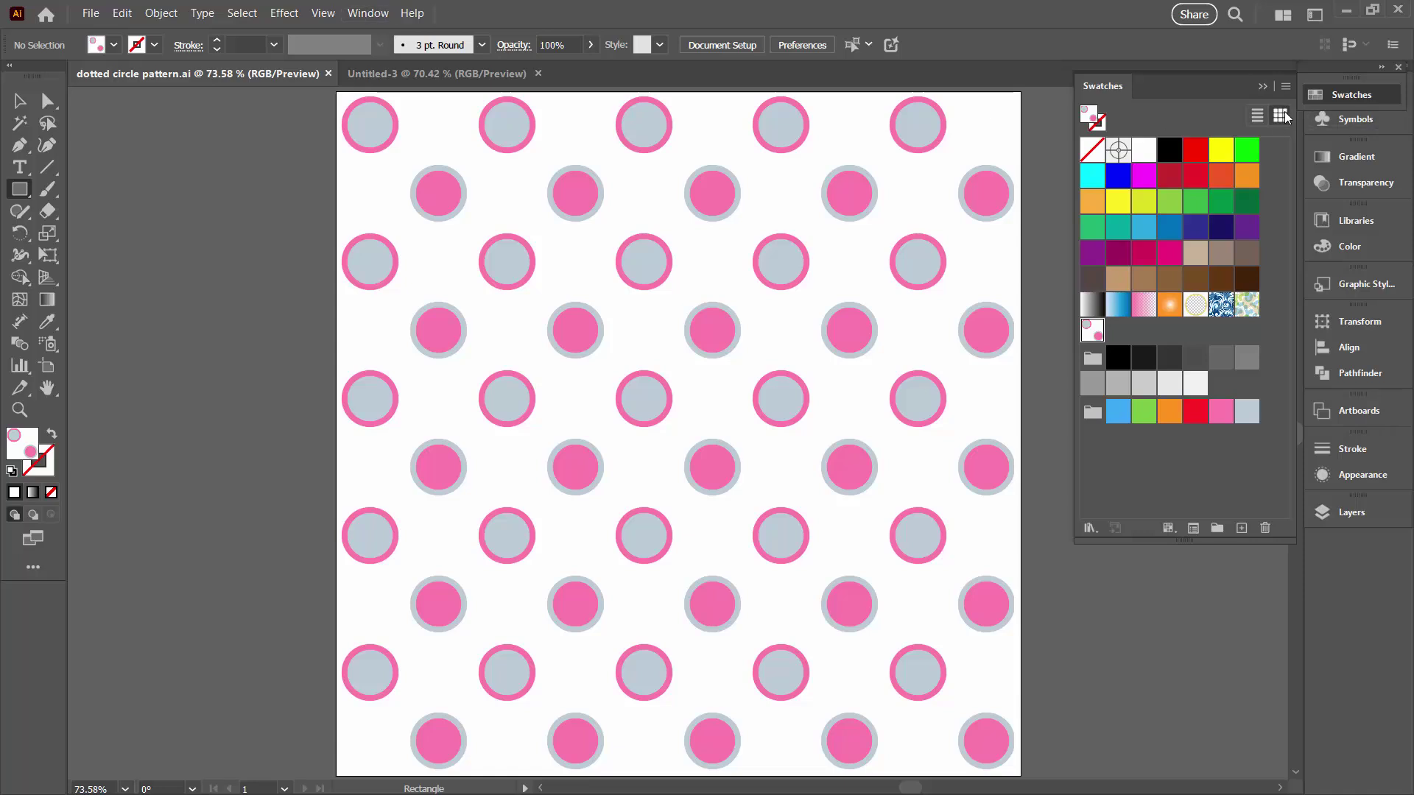
{"action": "left_click", "coordinate": [1286, 87]}
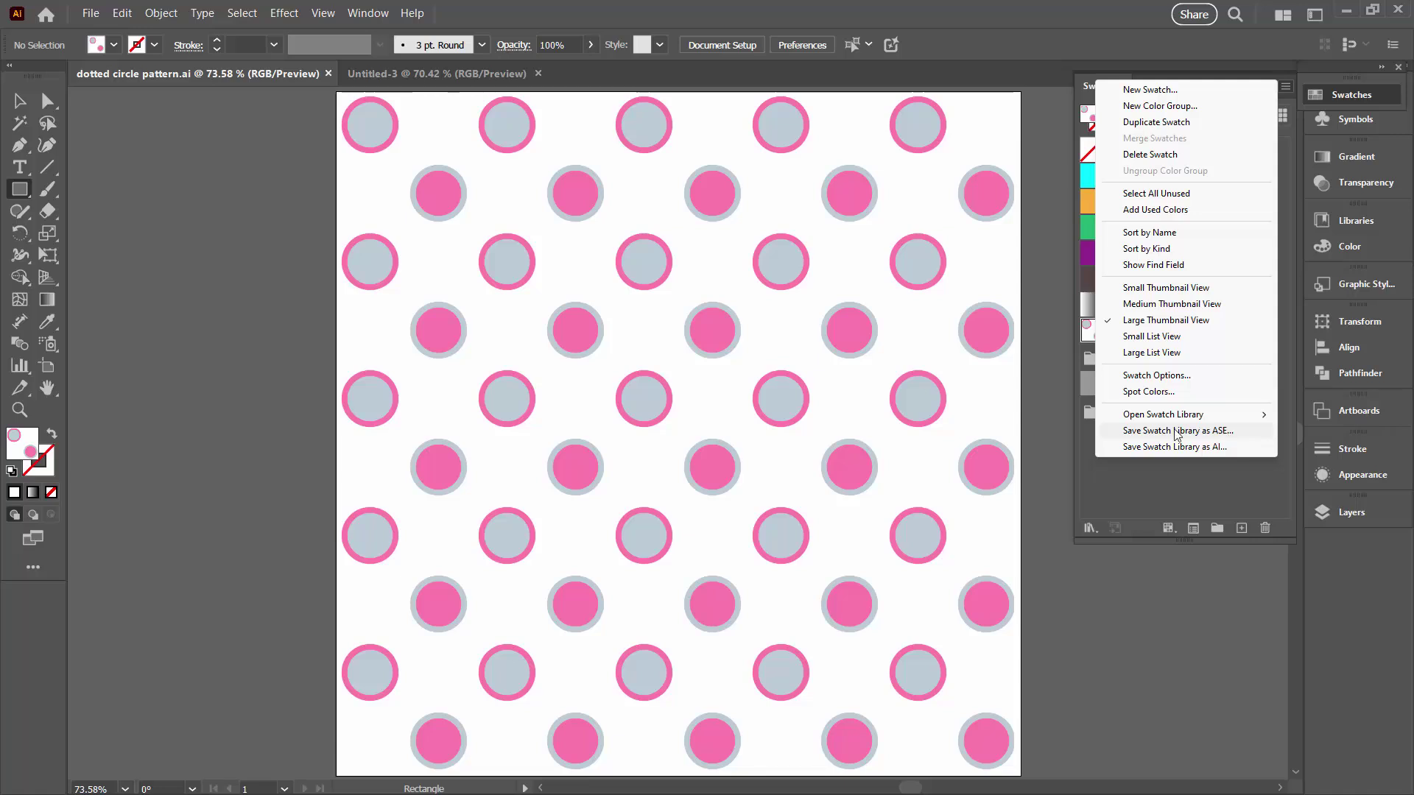
{"action": "left_click", "coordinate": [1116, 482]}
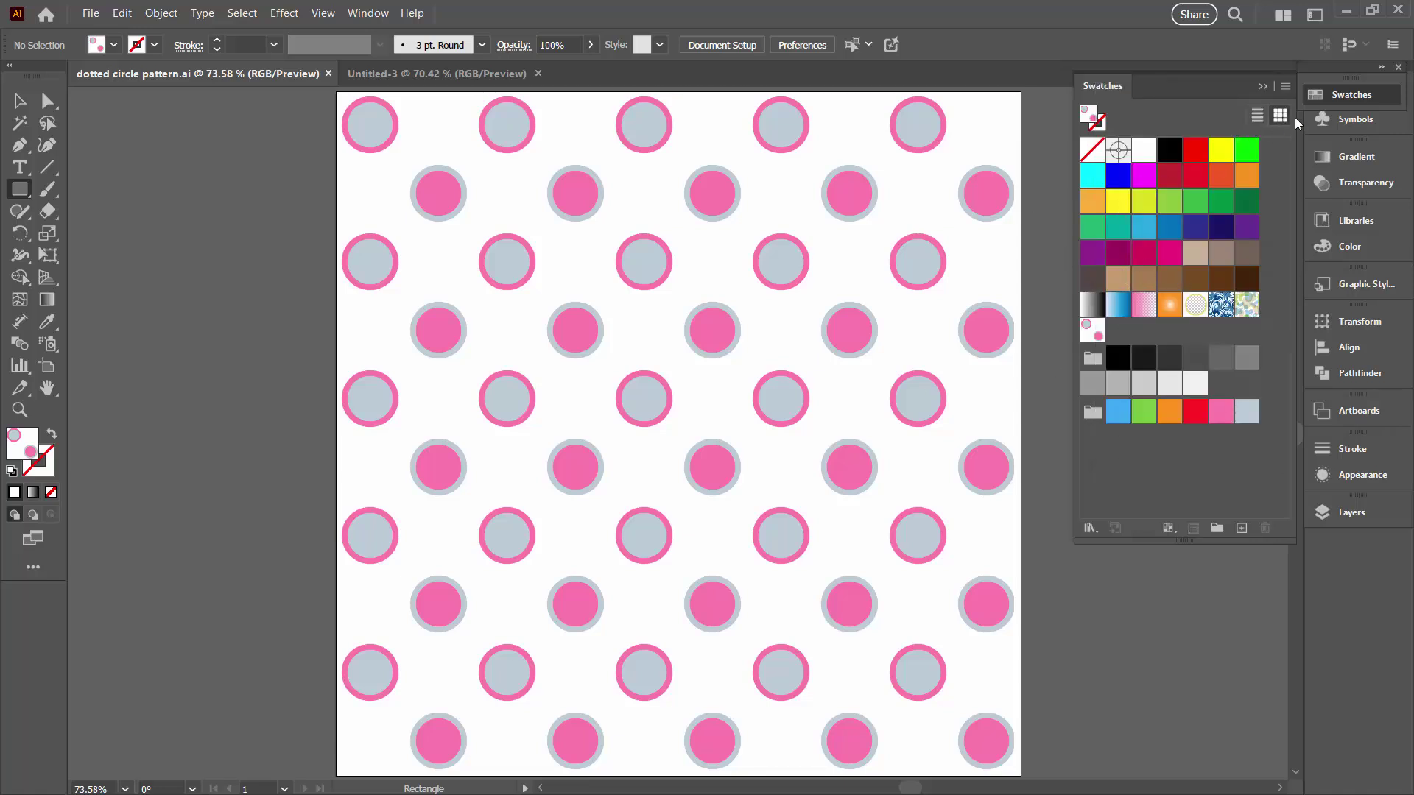
{"action": "left_click", "coordinate": [1285, 86]}
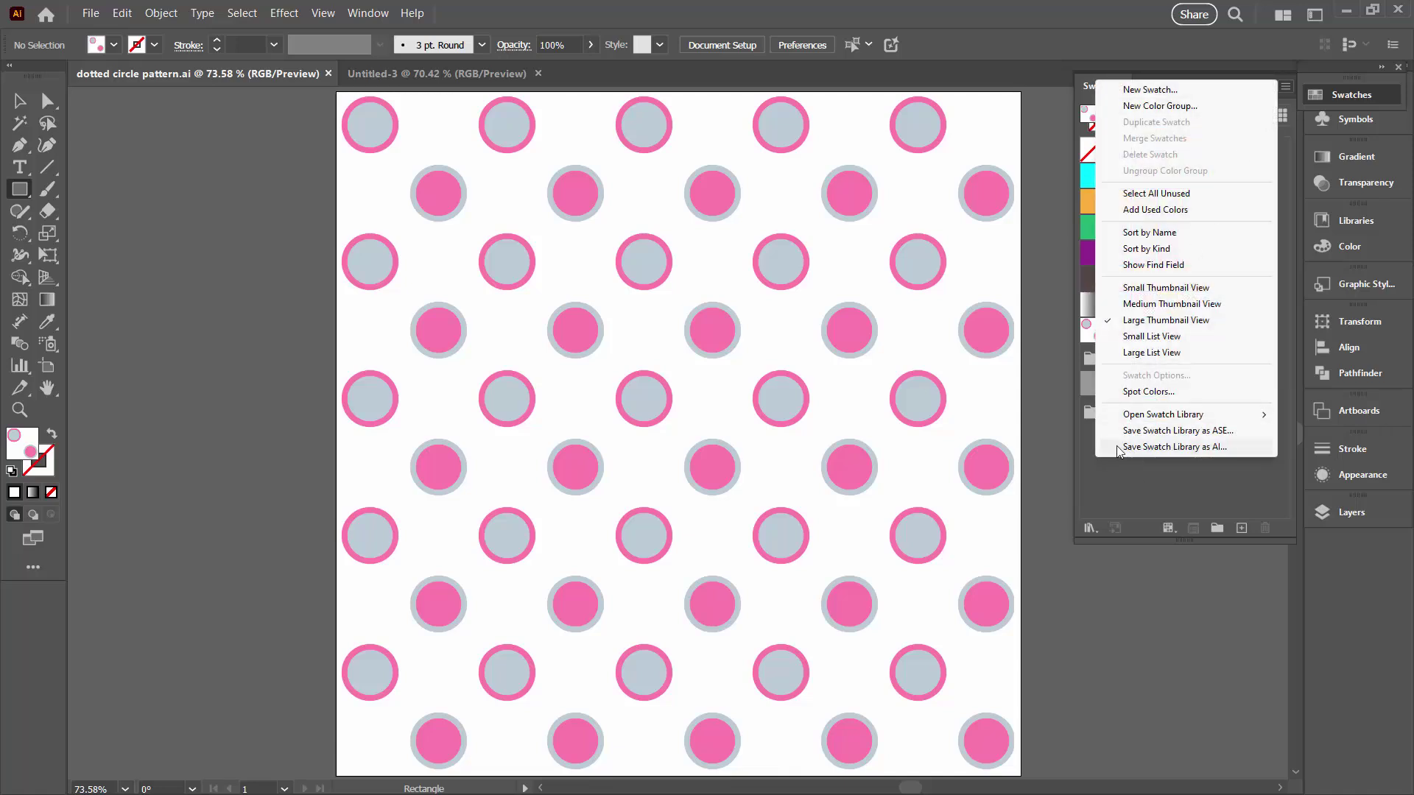
{"action": "left_click", "coordinate": [1208, 450]}
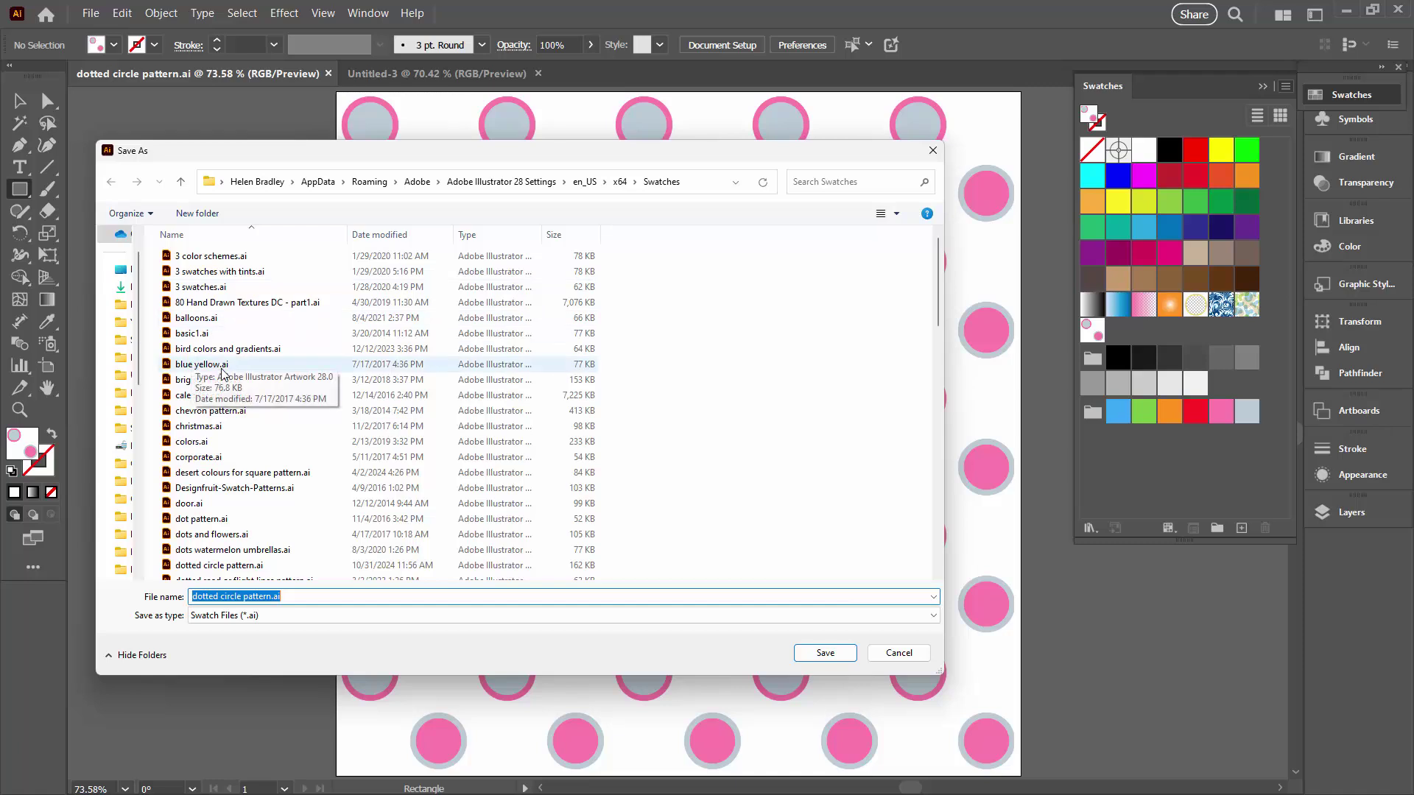
{"action": "scroll", "coordinate": [270, 437], "scroll_direction": "down", "scroll_amount": 1}
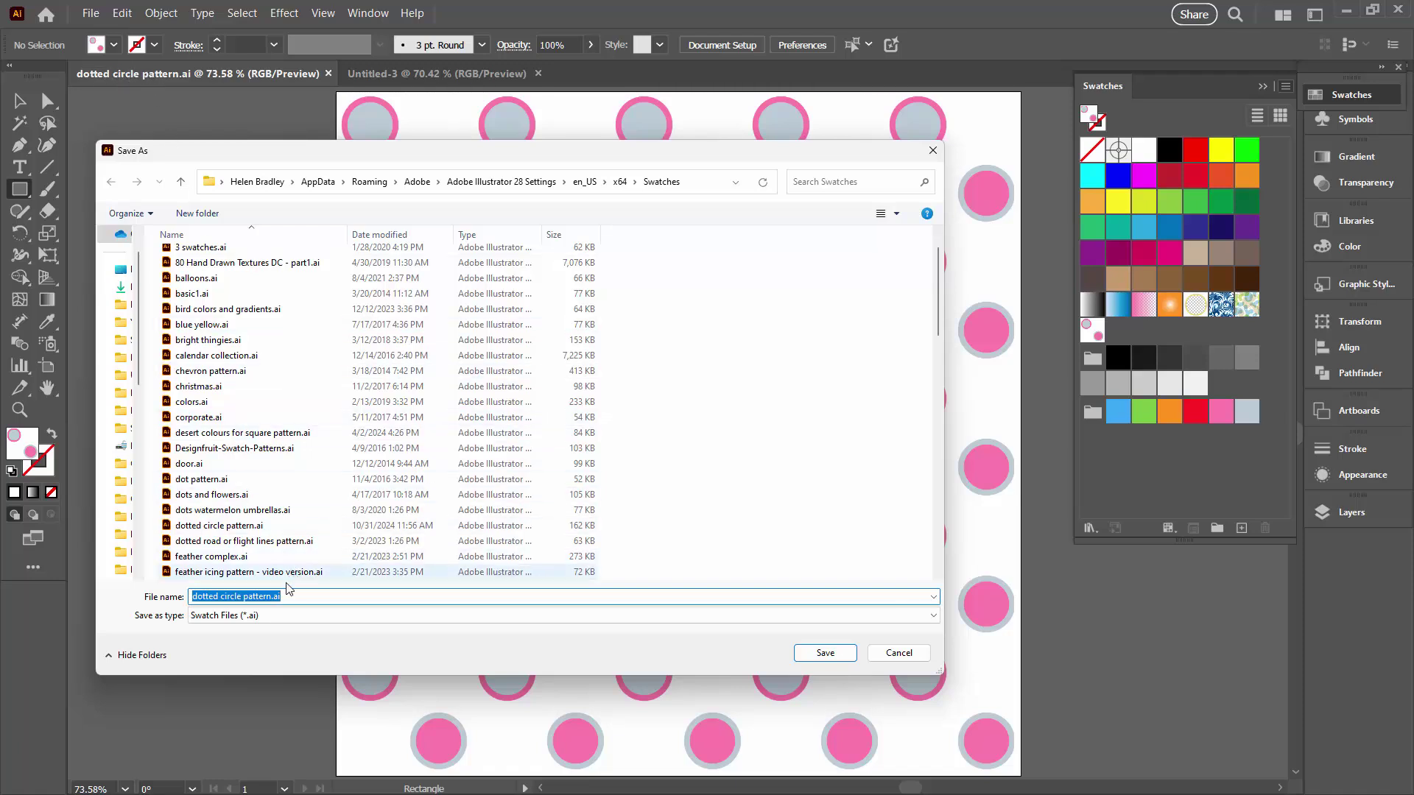
{"action": "left_click", "coordinate": [274, 600]}
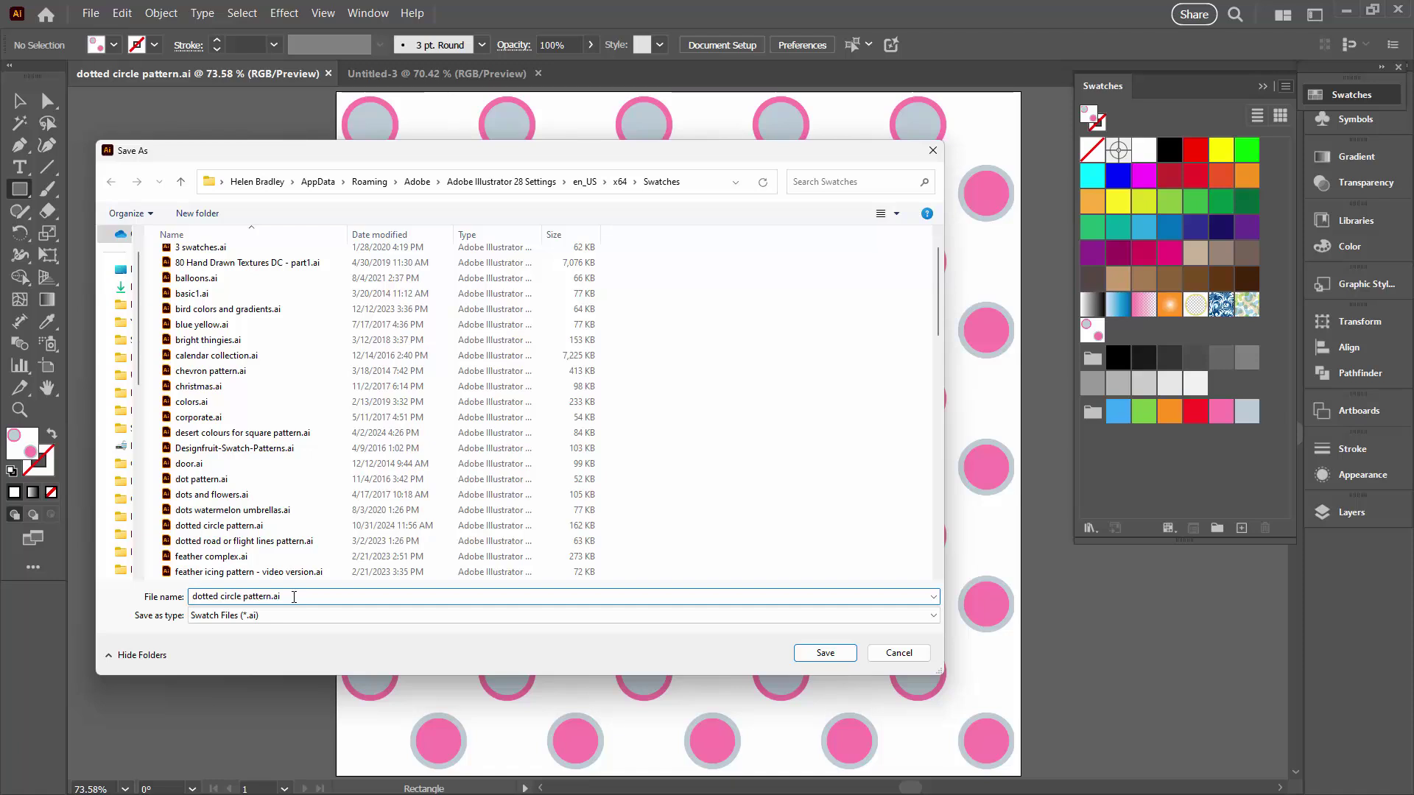
{"action": "type", "text": "v2"}
{"action": "left_click", "coordinate": [812, 655]}
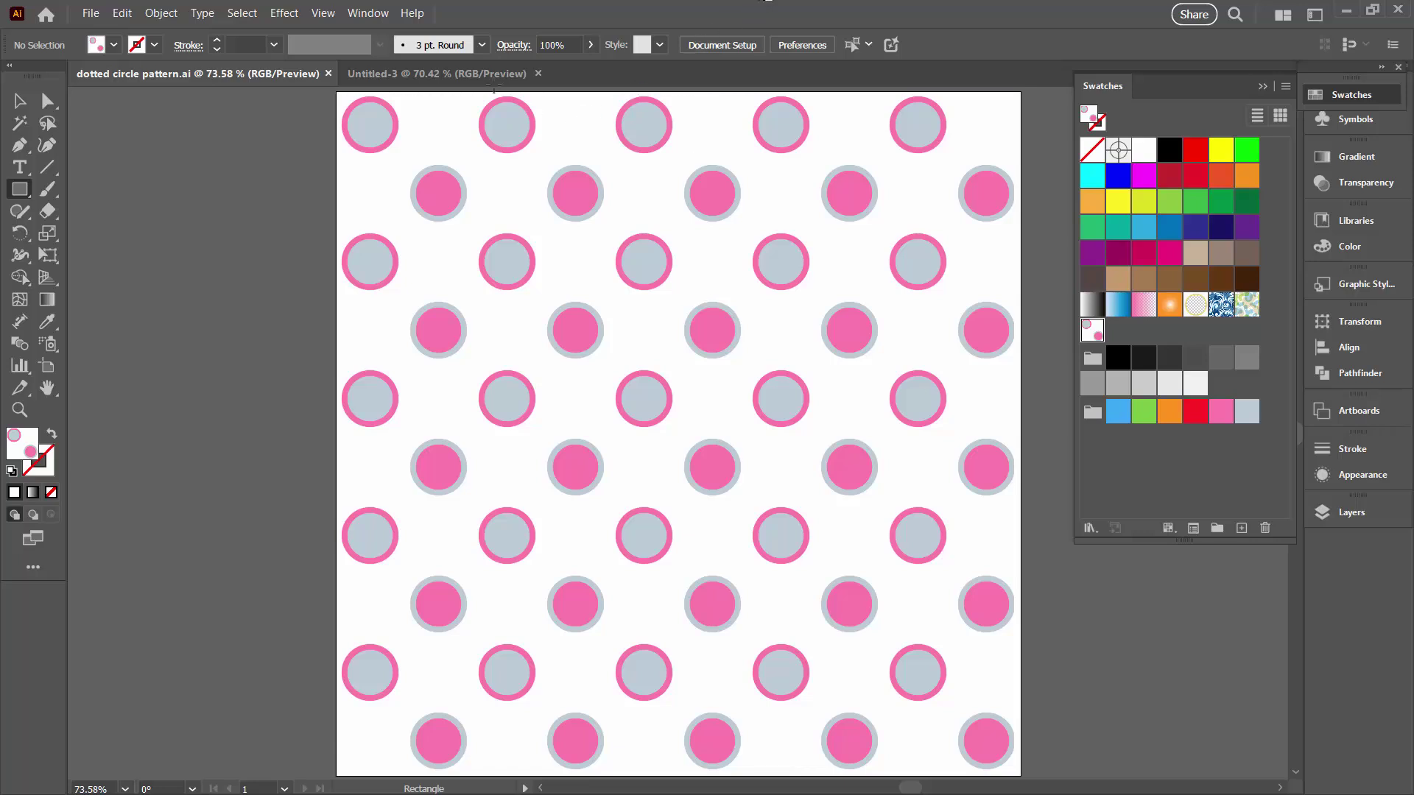
In Untitled-3, open the user-defined library "dotted circle pattern v2" and add its dotted circle pattern swatch to the document
{"action": "left_click", "coordinate": [495, 74]}
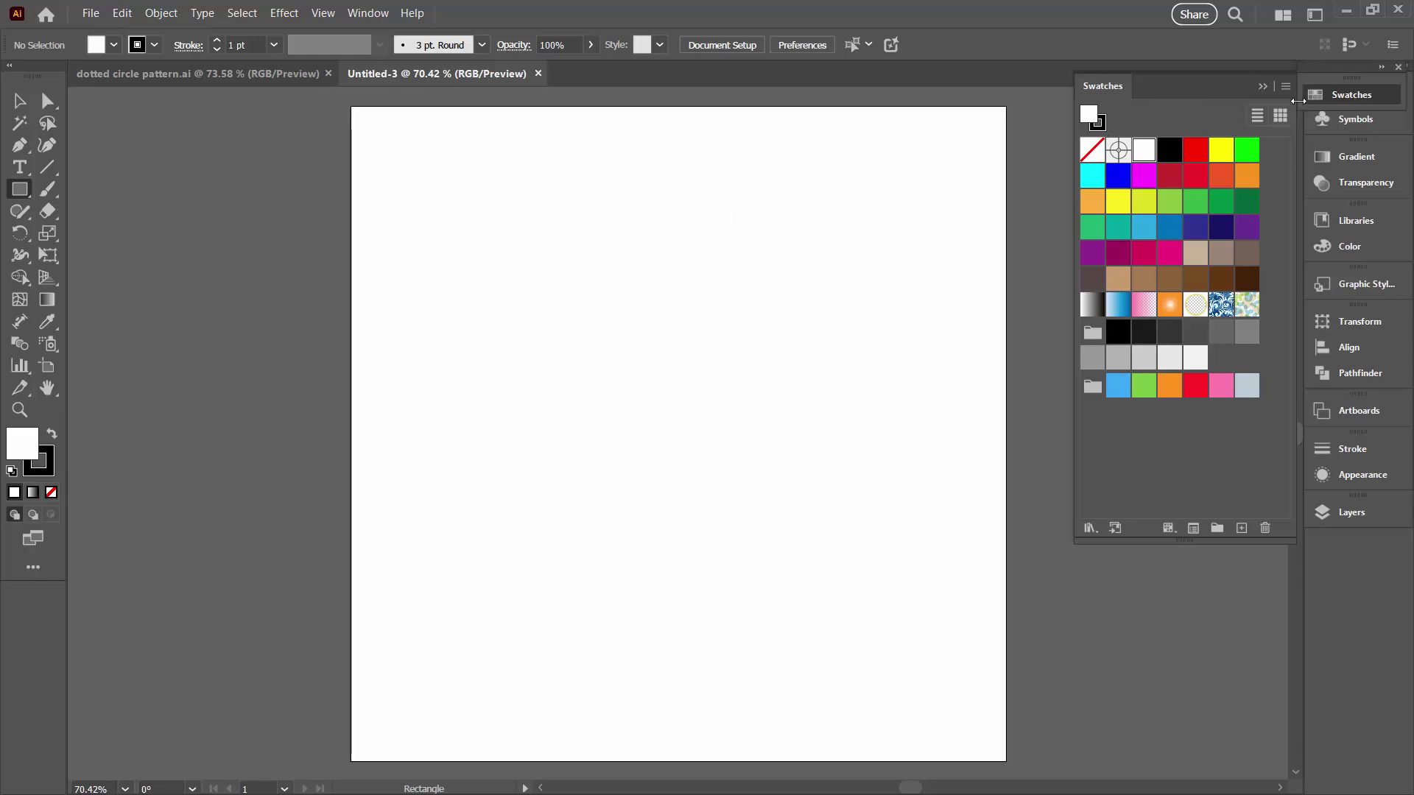
{"action": "left_click", "coordinate": [1285, 89]}
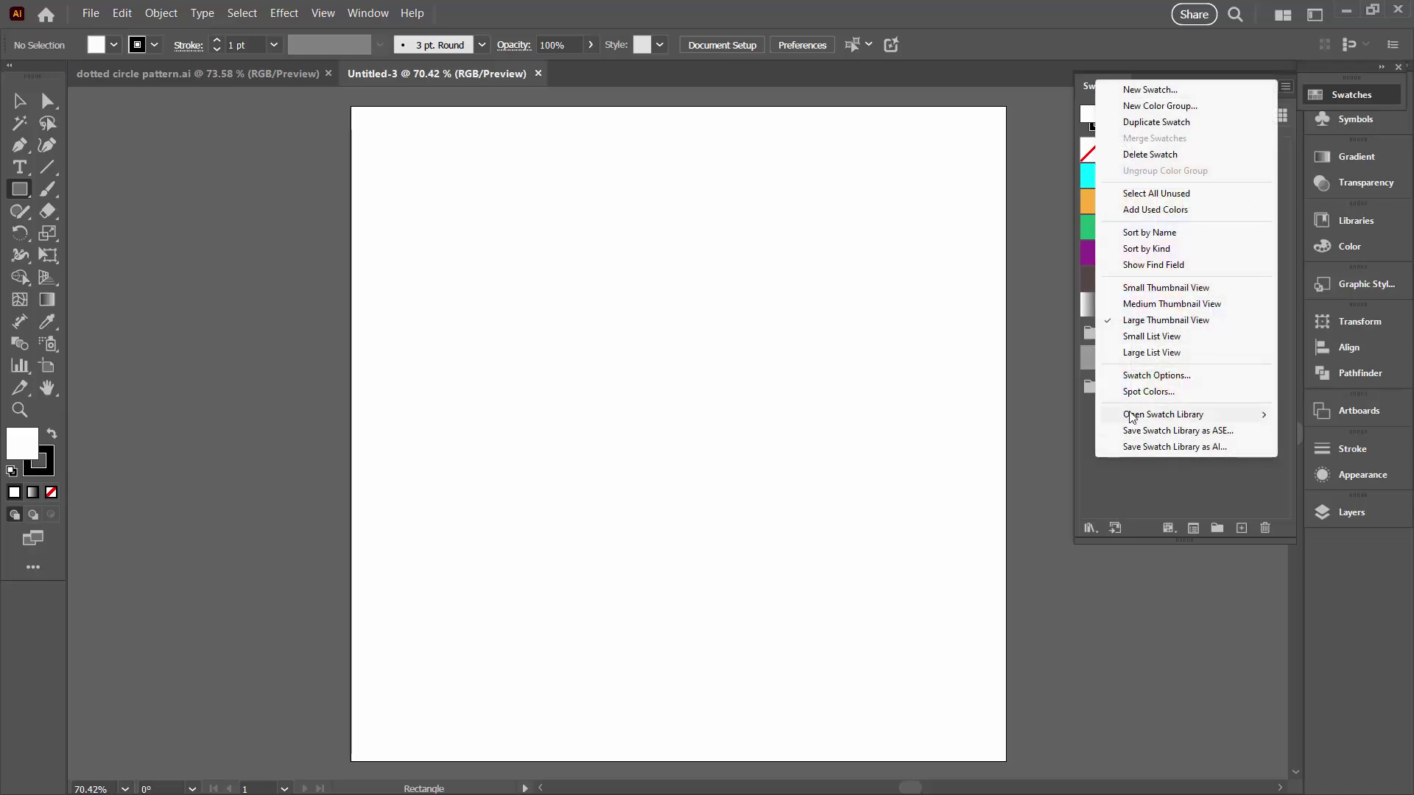
{"action": "mouse_move", "coordinate": [1133, 417]}
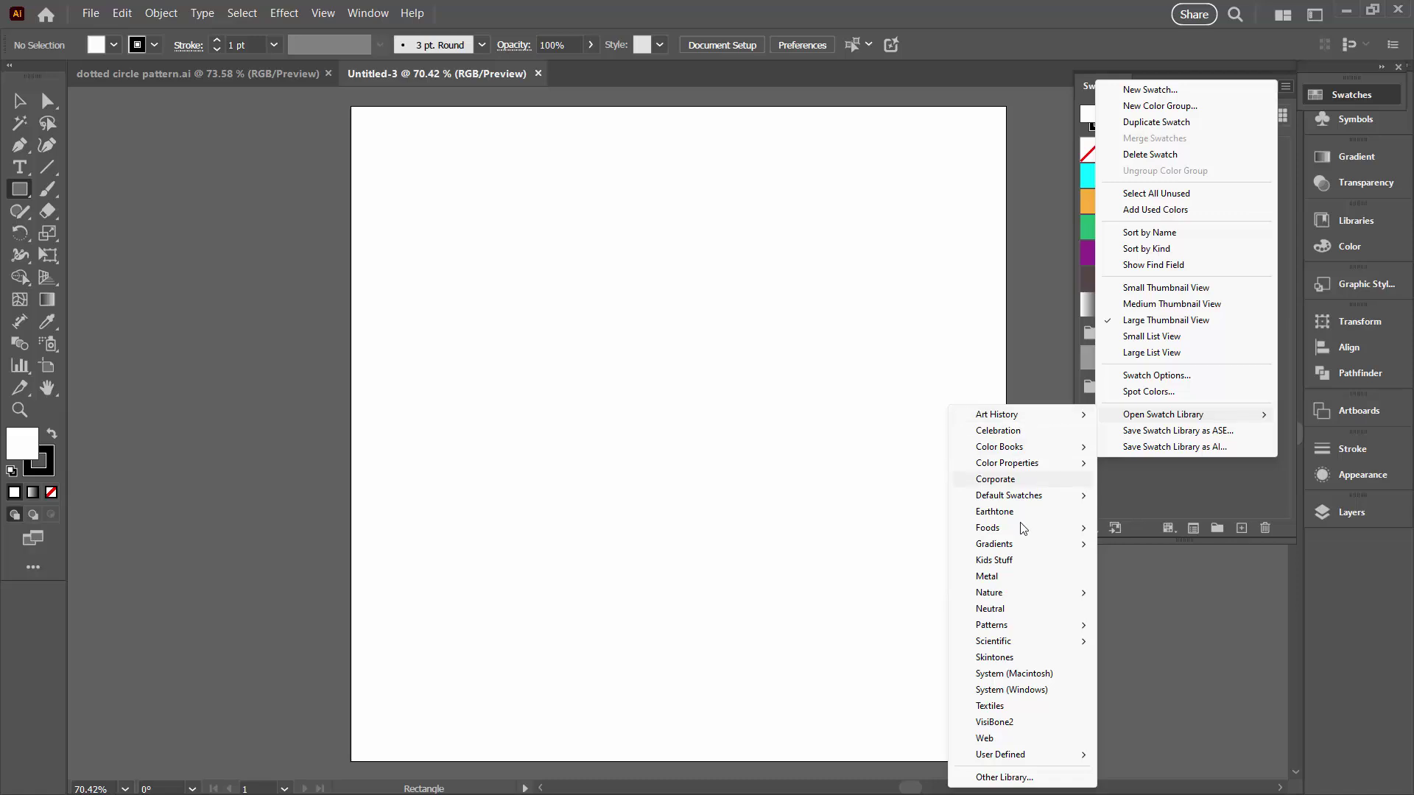
{"action": "mouse_move", "coordinate": [990, 759]}
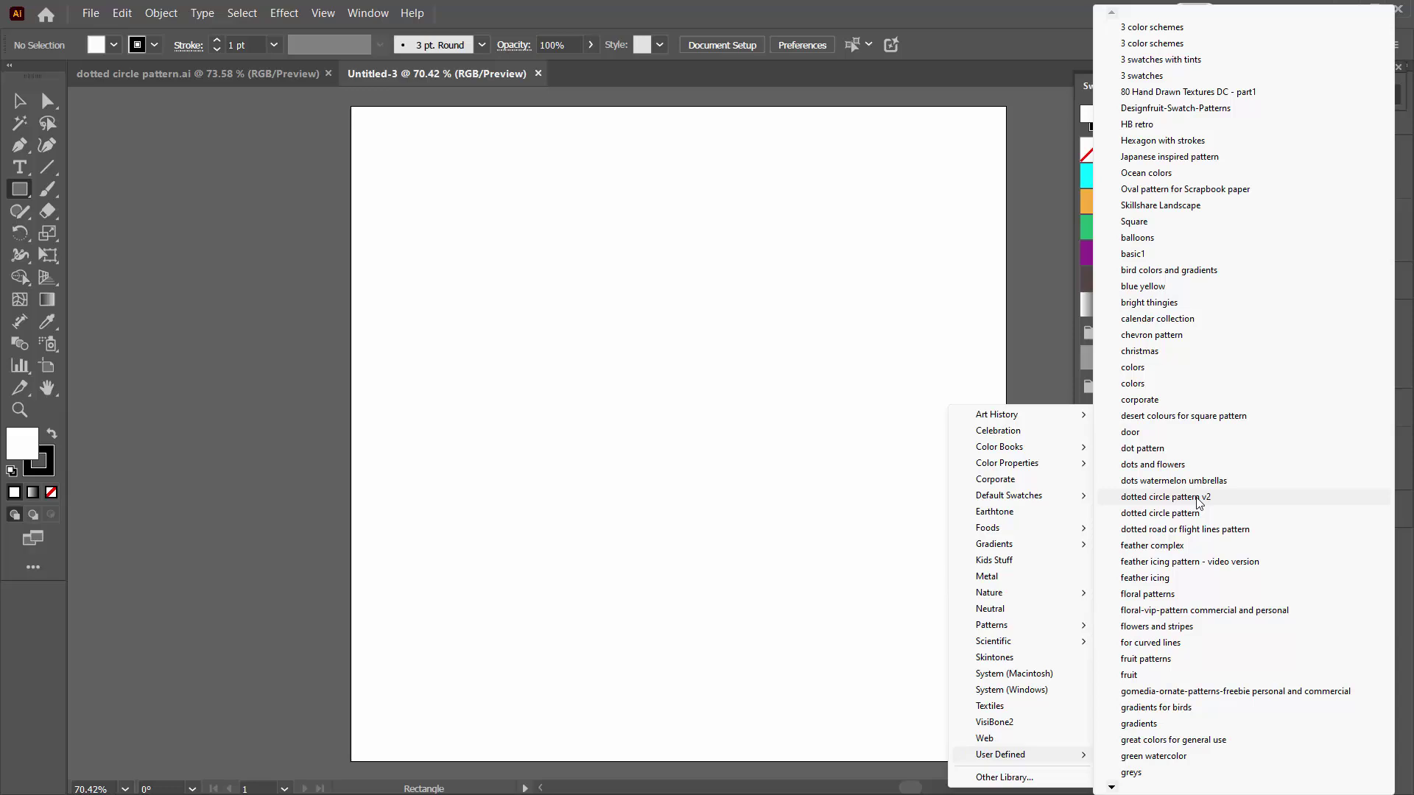
{"action": "left_click", "coordinate": [1197, 499]}
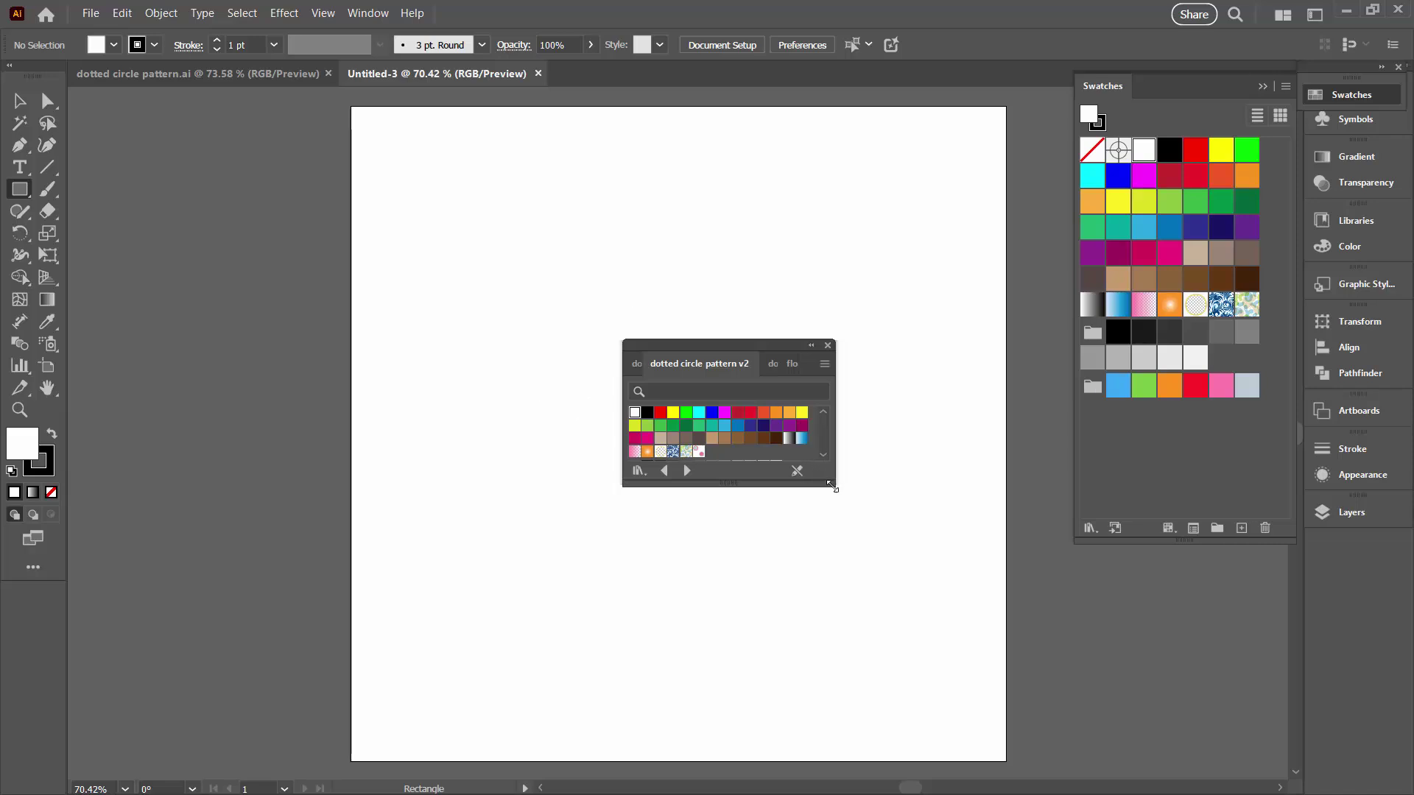
{"action": "left_click_drag", "start_coordinate": [833, 487], "coordinate": [952, 577]}
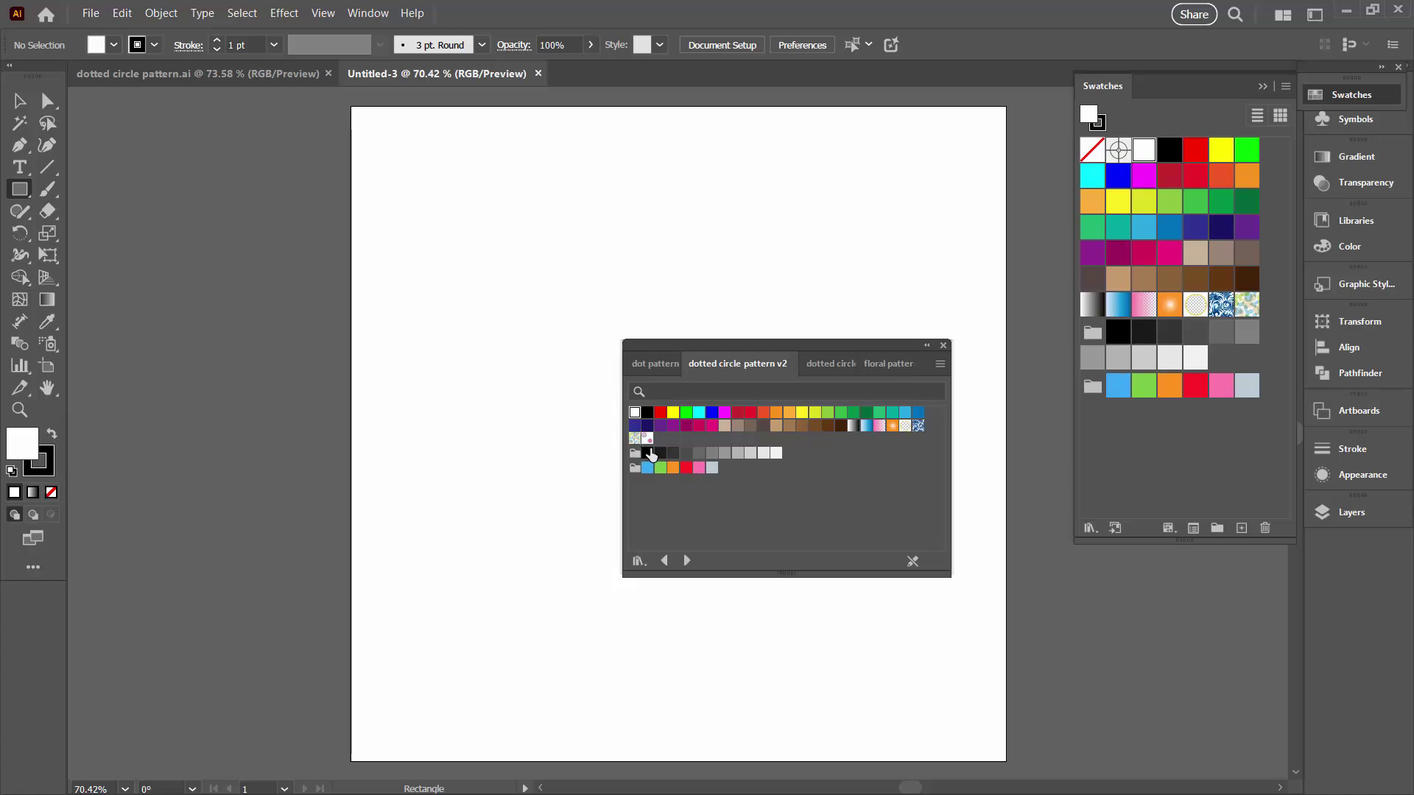
{"action": "left_click", "coordinate": [646, 439]}
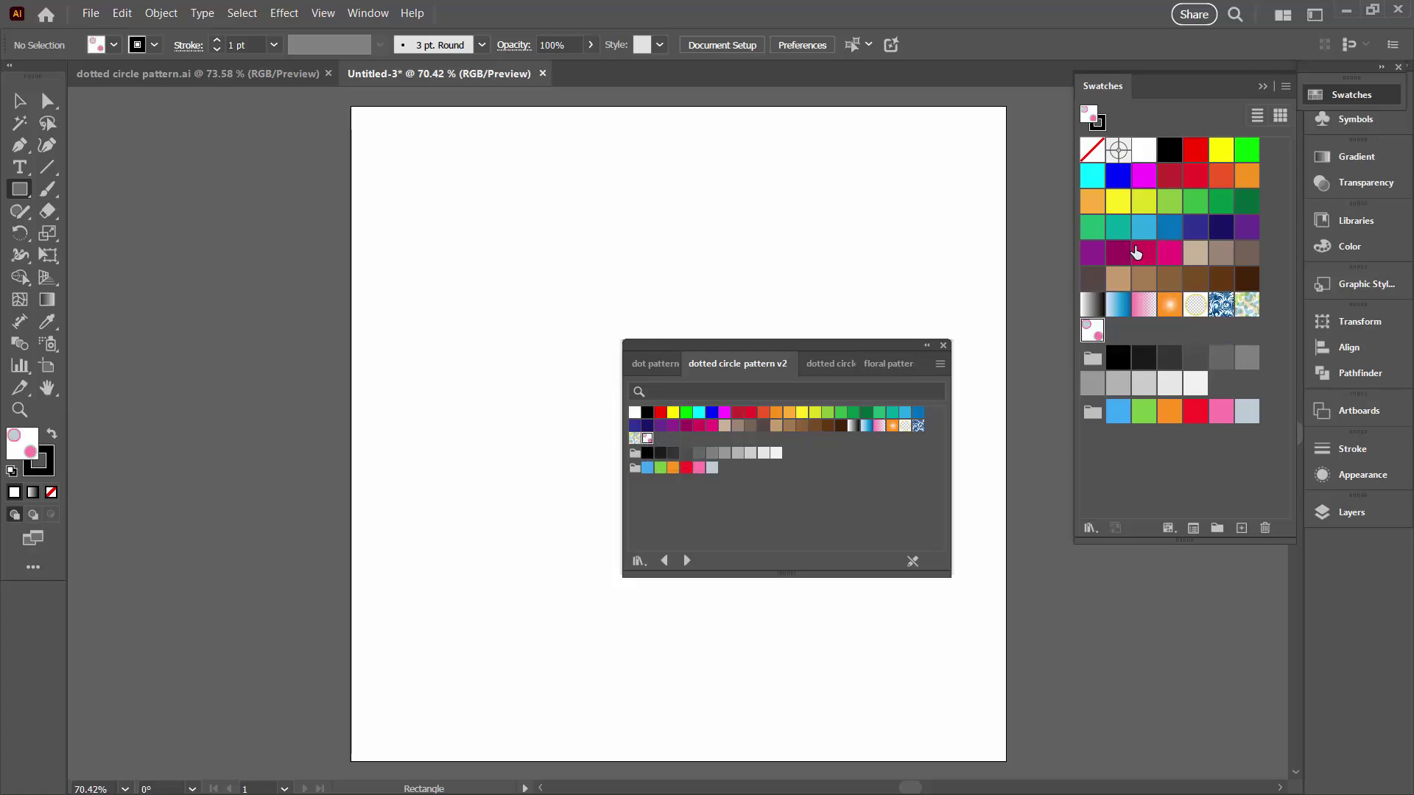
{"action": "left_click", "coordinate": [943, 345]}
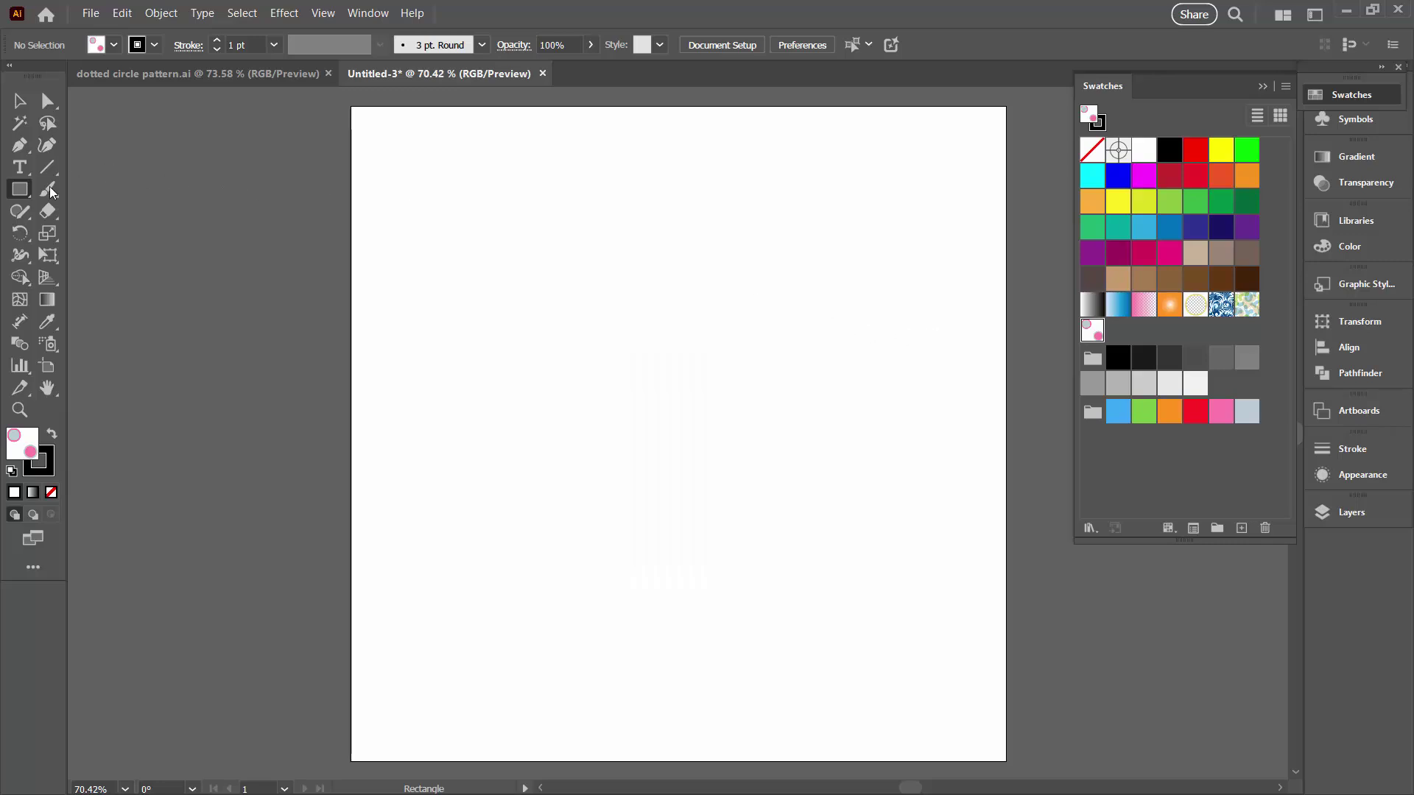
Draw a large test rectangle filled with the dotted circle pattern, and delete it
{"action": "left_click_drag", "start_coordinate": [419, 216], "coordinate": [932, 666]}
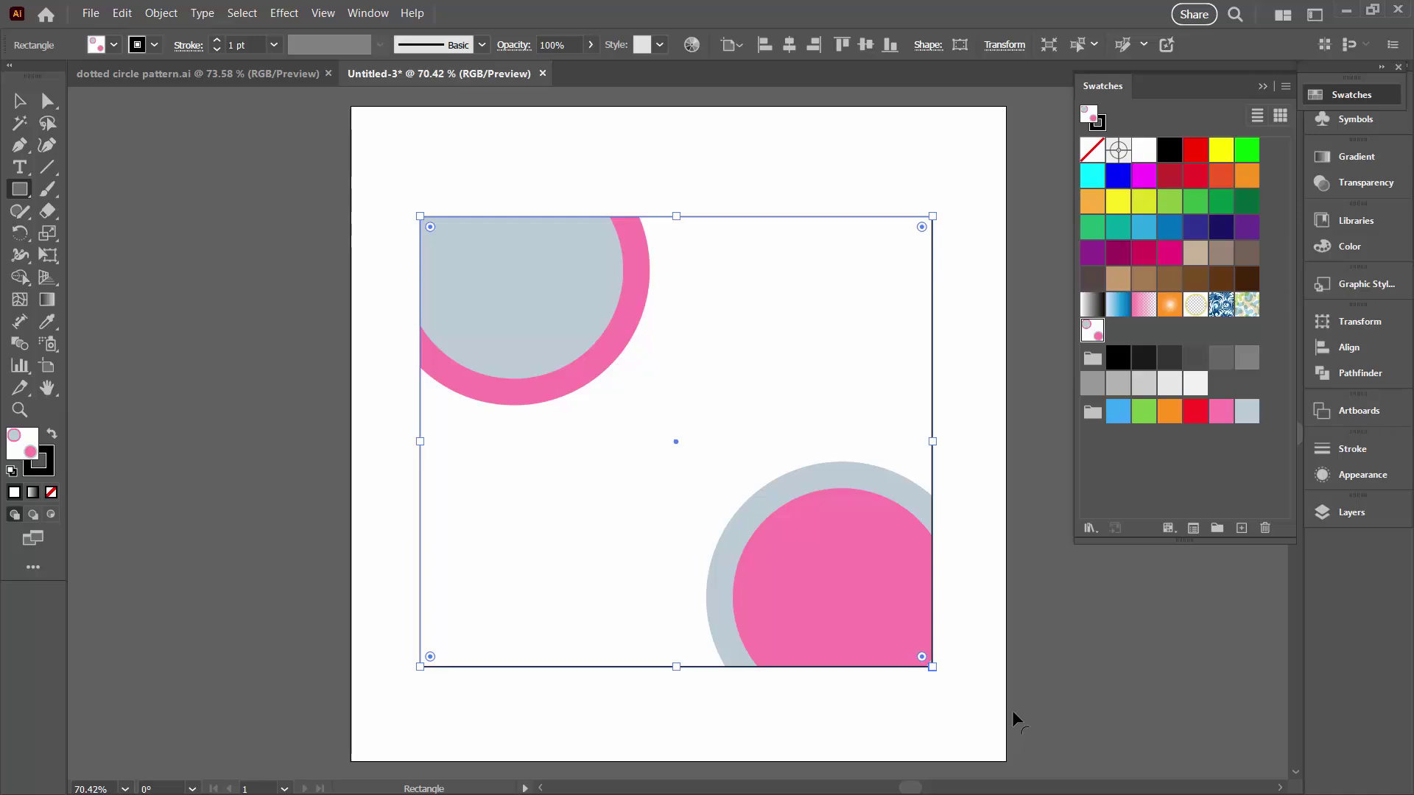
{"action": "key", "text": "Delete"}
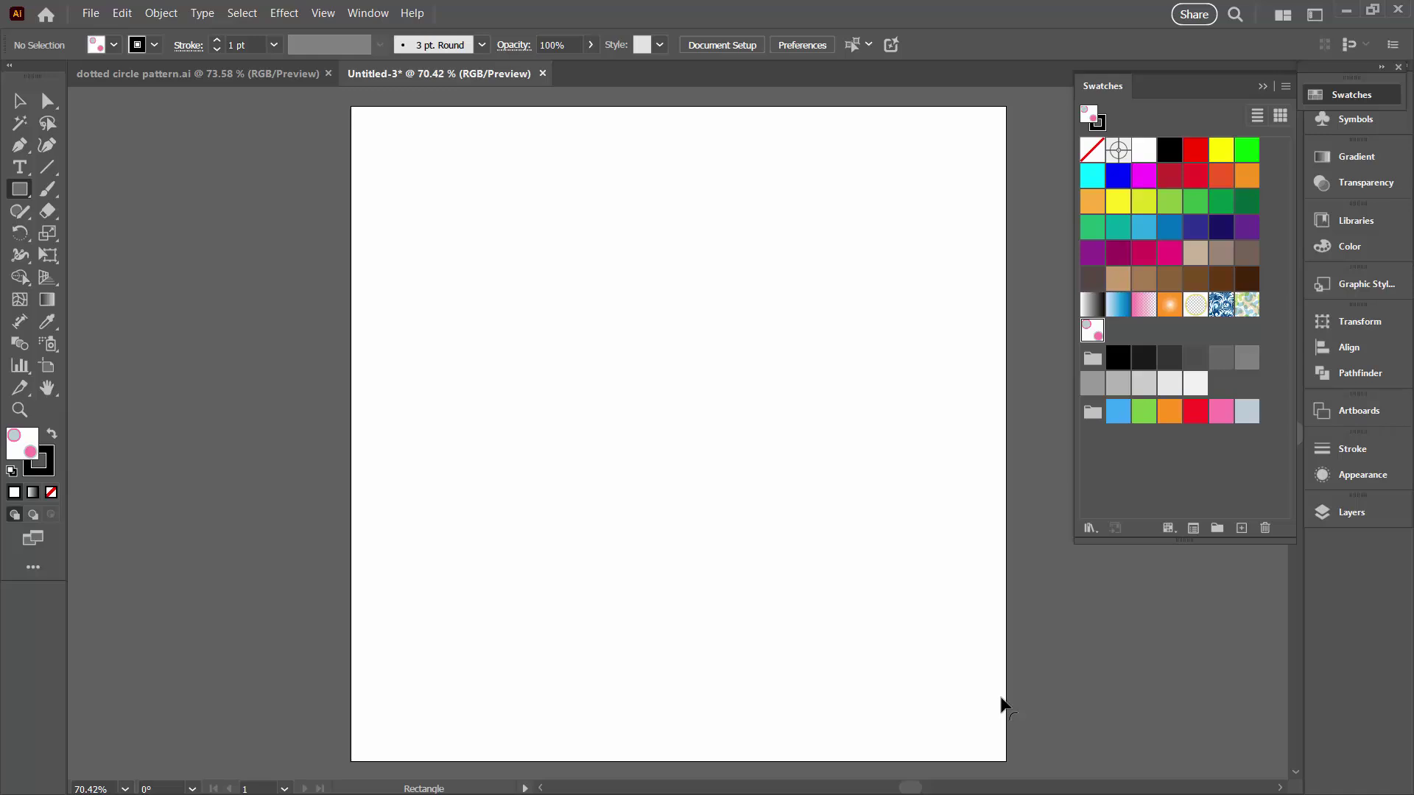
Close the Untitled-3 document without saving, keeping the dotted circle pattern document open
{"action": "left_click", "coordinate": [193, 74]}
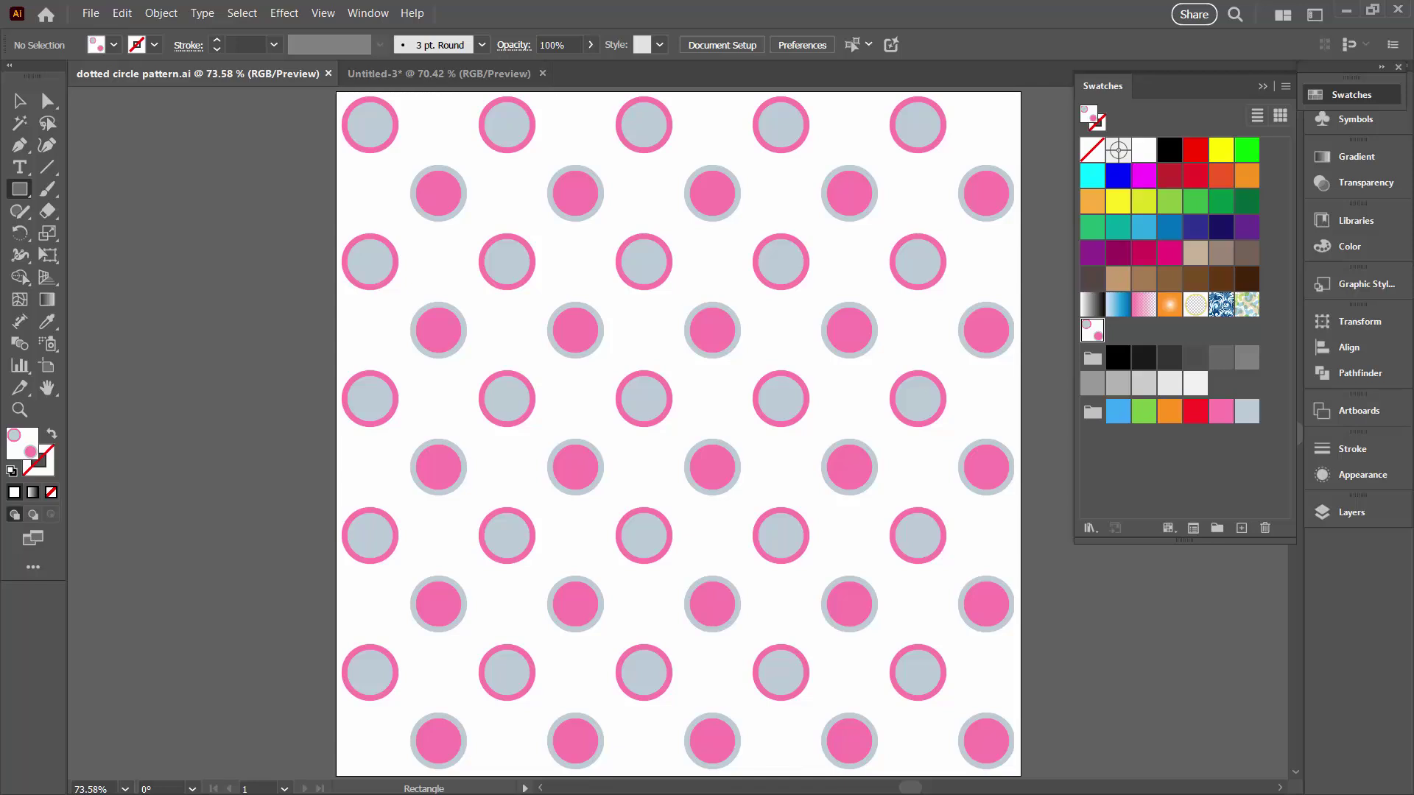
{"action": "left_click", "coordinate": [465, 73]}
{"action": "left_click", "coordinate": [550, 75]}
{"action": "left_click", "coordinate": [788, 431]}
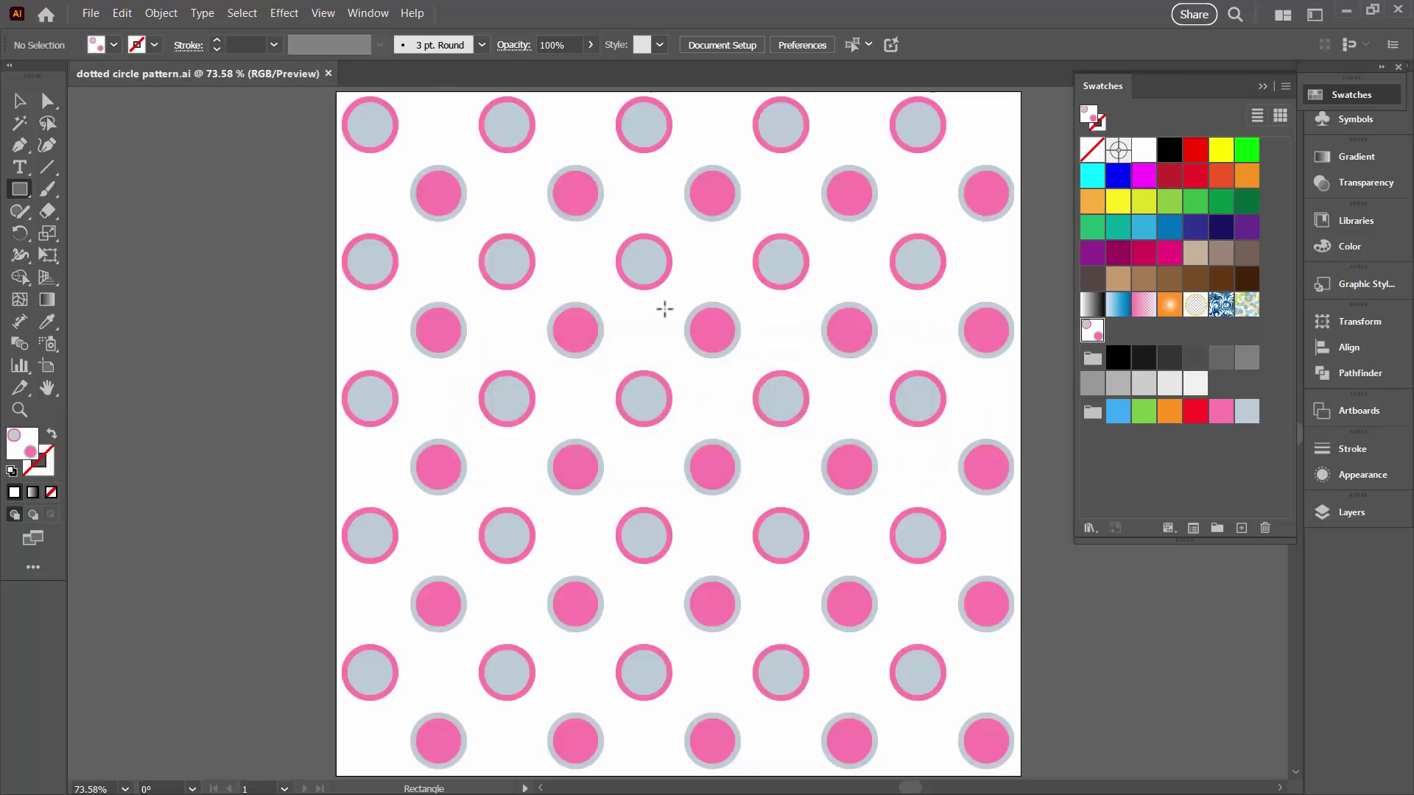
Create a new 1000 x 1000 px RGB document from the recent Web preset
{"action": "left_click", "coordinate": [87, 16]}
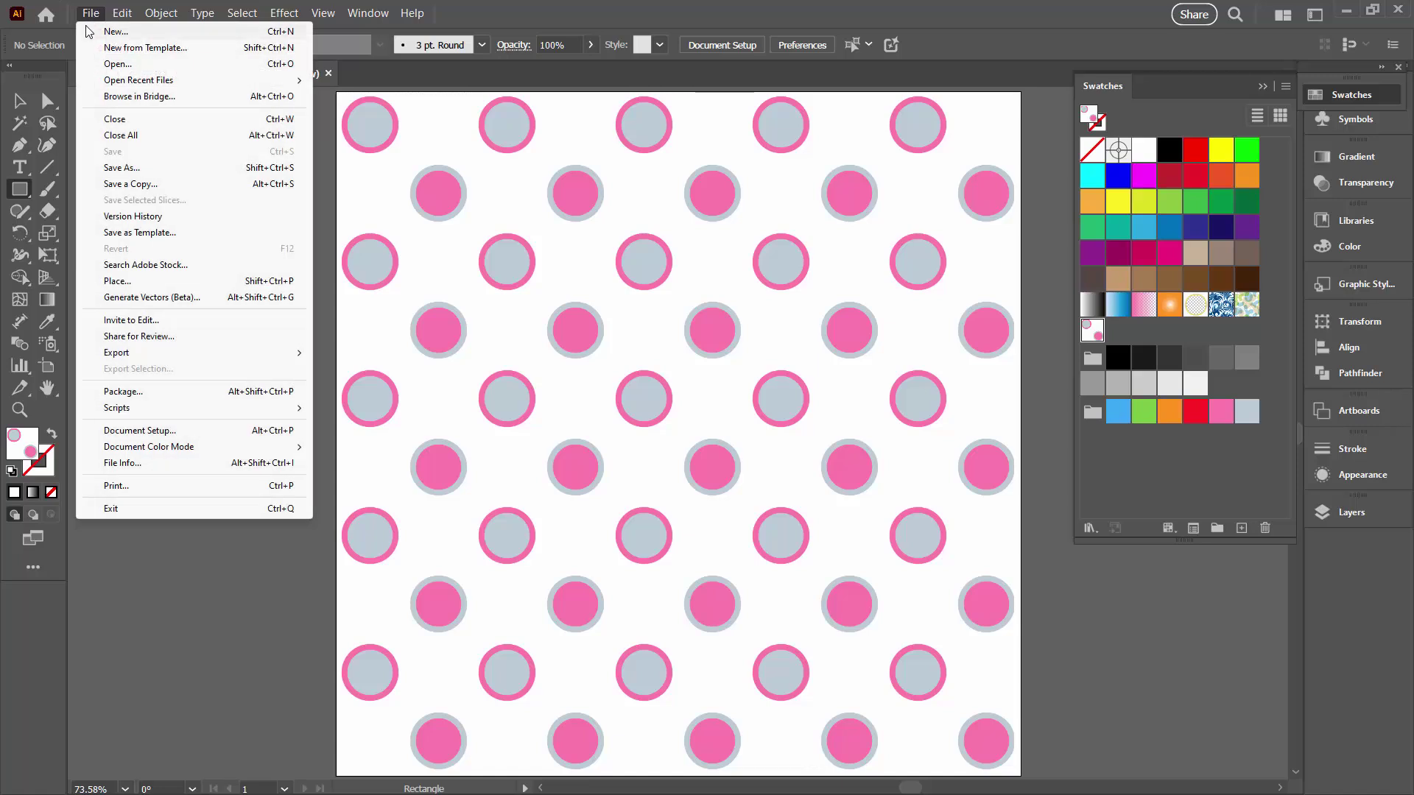
{"action": "left_click", "coordinate": [93, 32]}
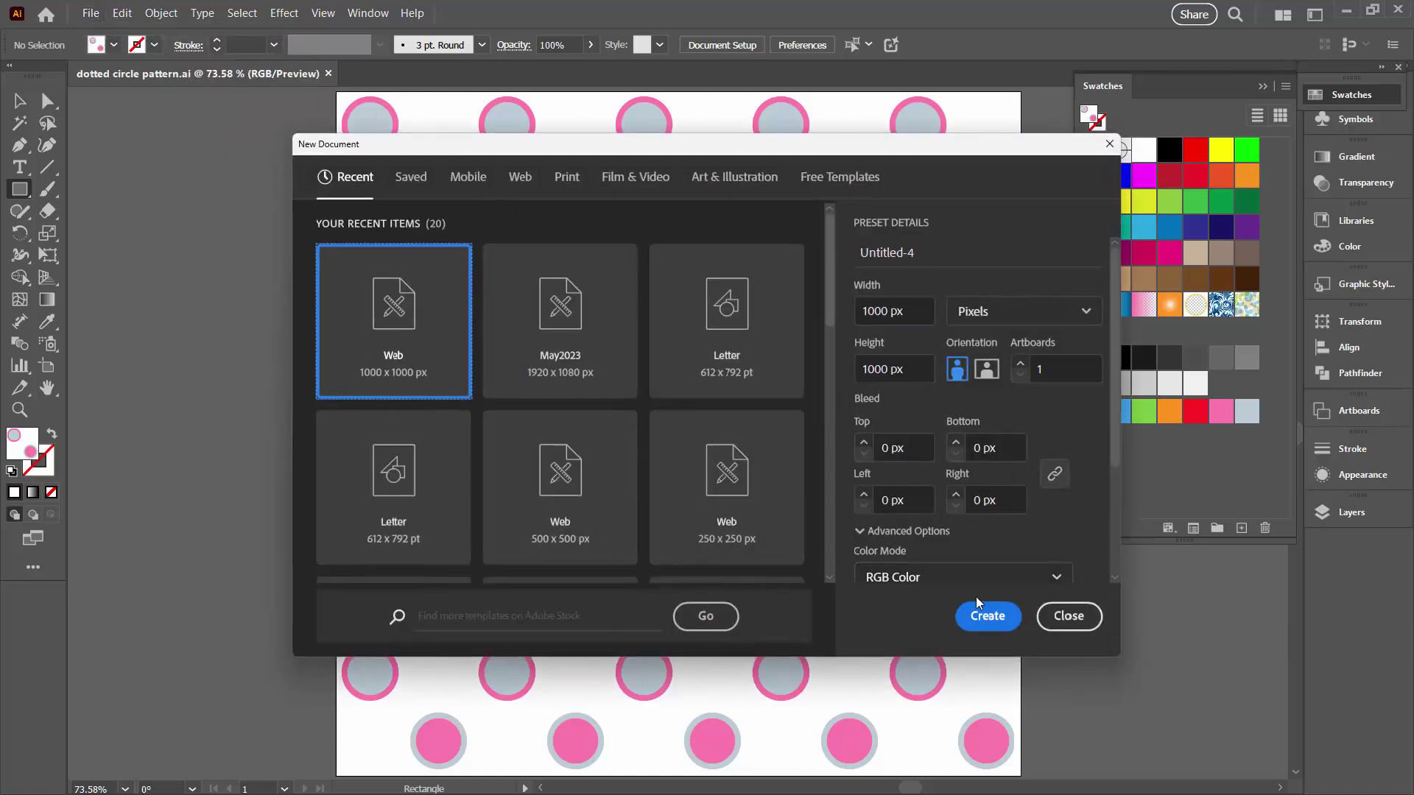
{"action": "left_click", "coordinate": [984, 614]}
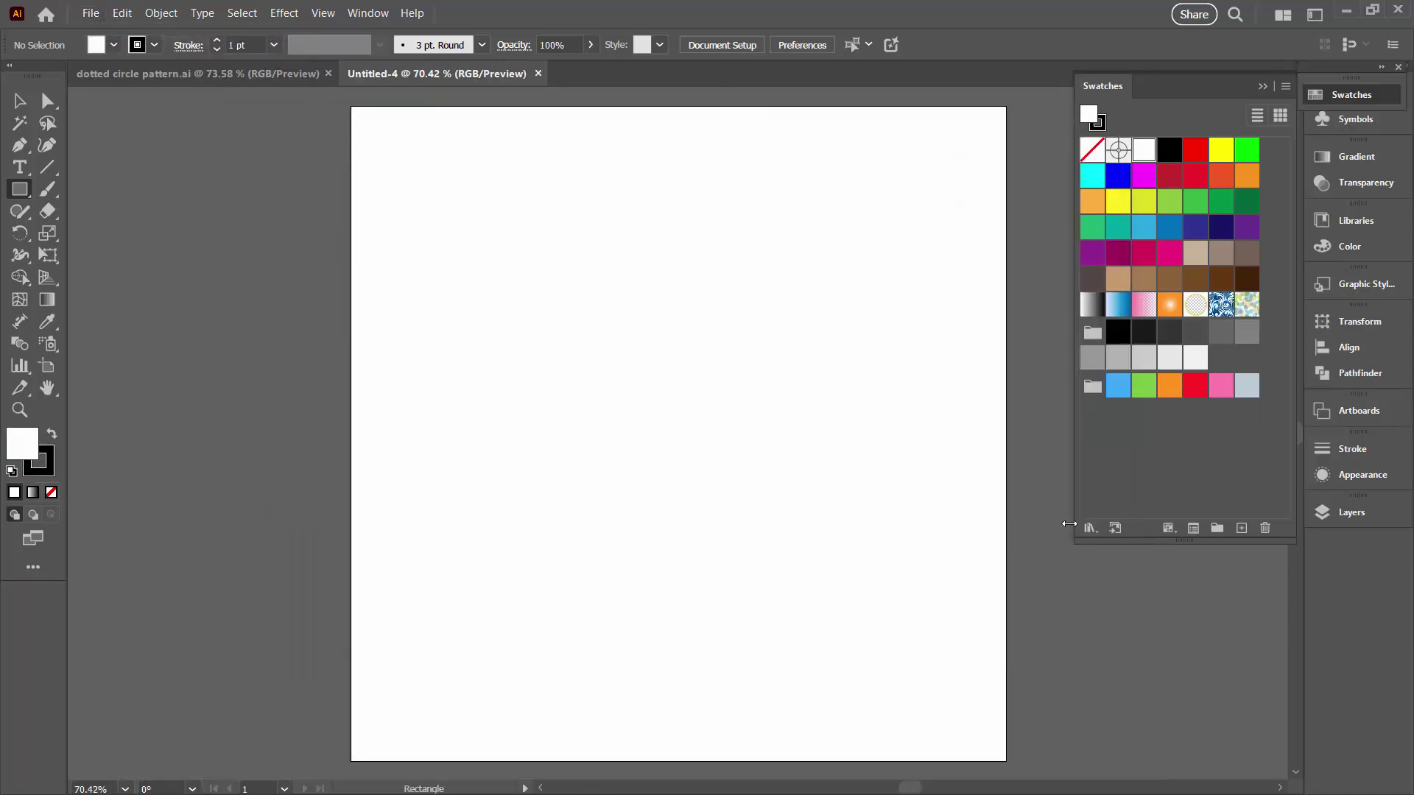
Delete all the default swatches and color groups from Untitled-4, from white through the last light gray-blue swatch
{"action": "left_click", "coordinate": [1141, 154]}
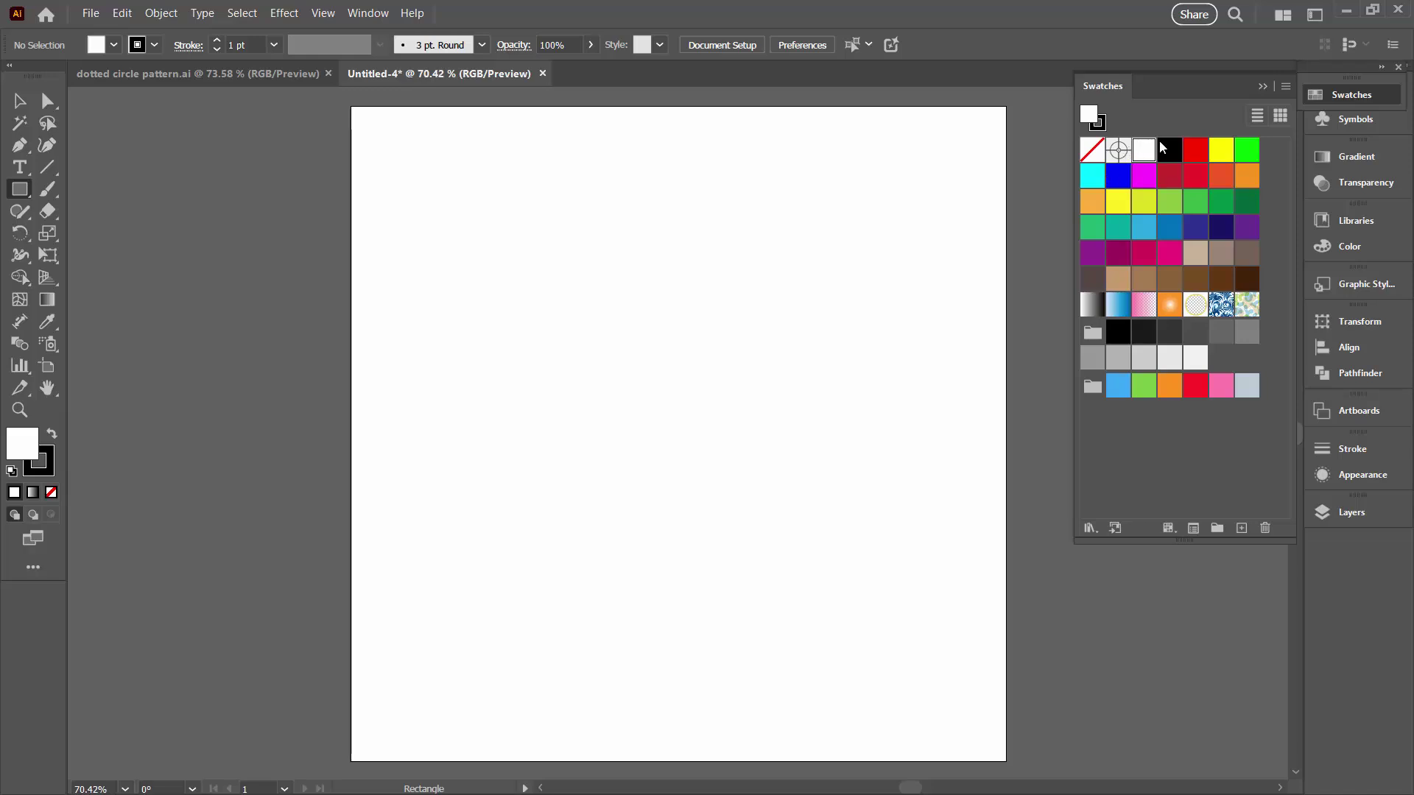
{"action": "left_click", "coordinate": [1248, 391], "text": "shift"}
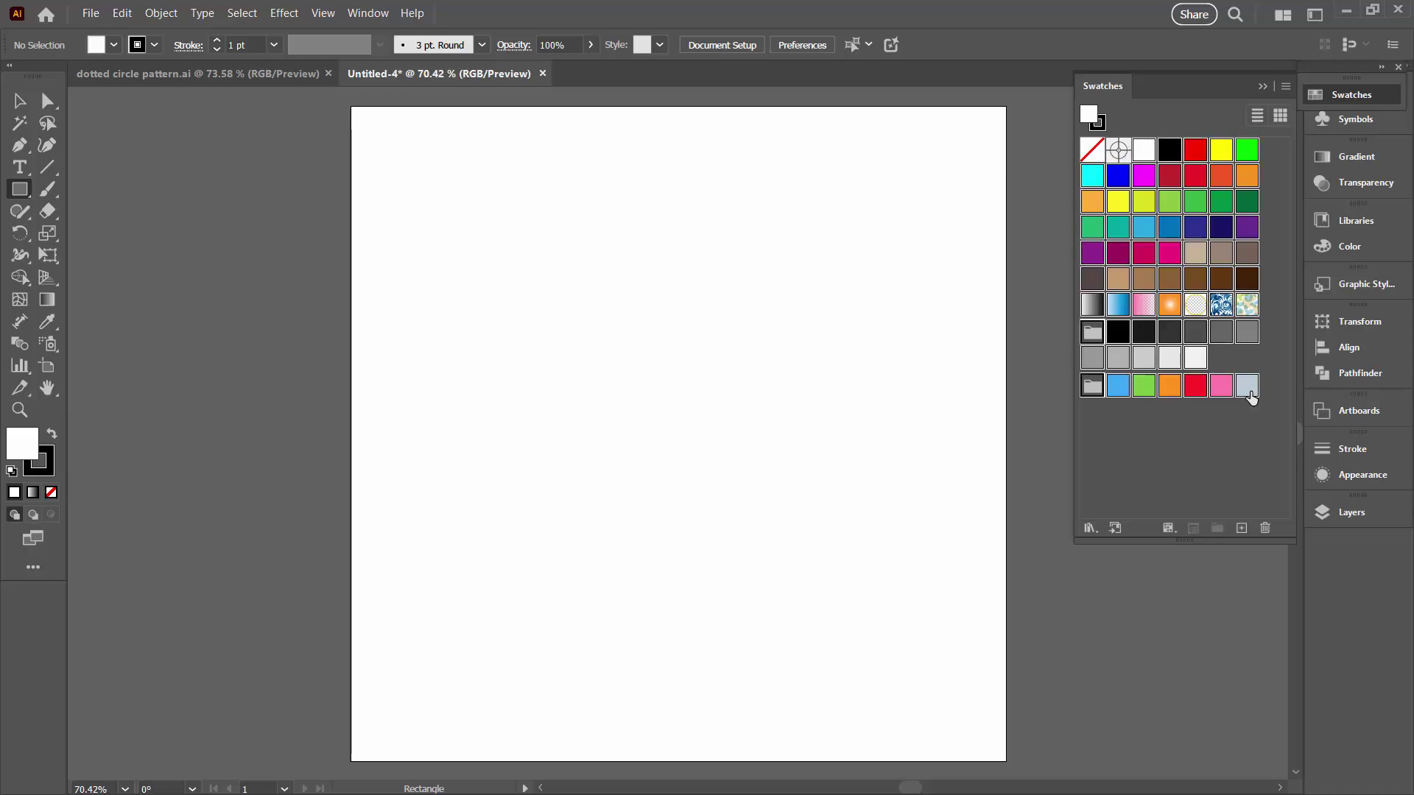
{"action": "left_click", "coordinate": [1265, 528]}
{"action": "left_click", "coordinate": [683, 422]}
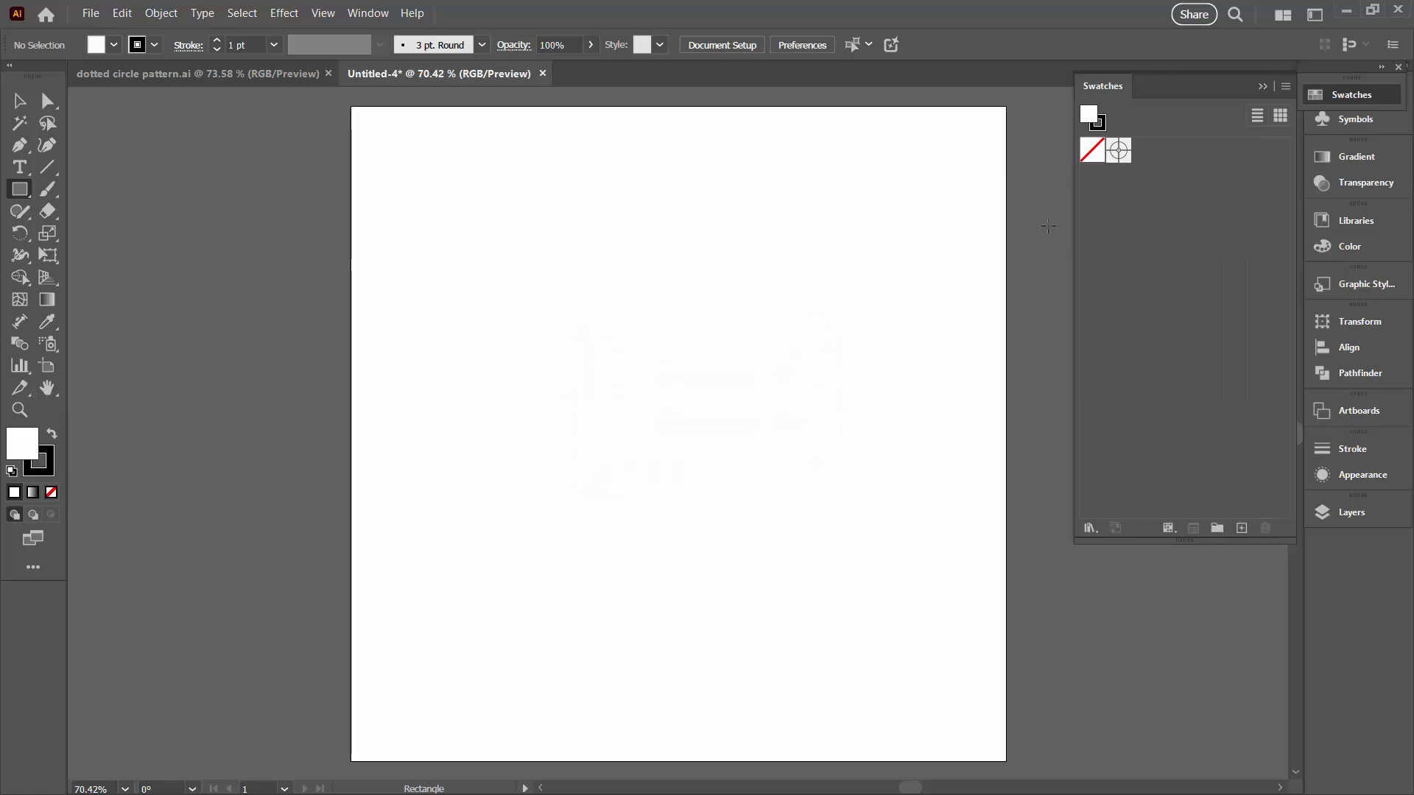
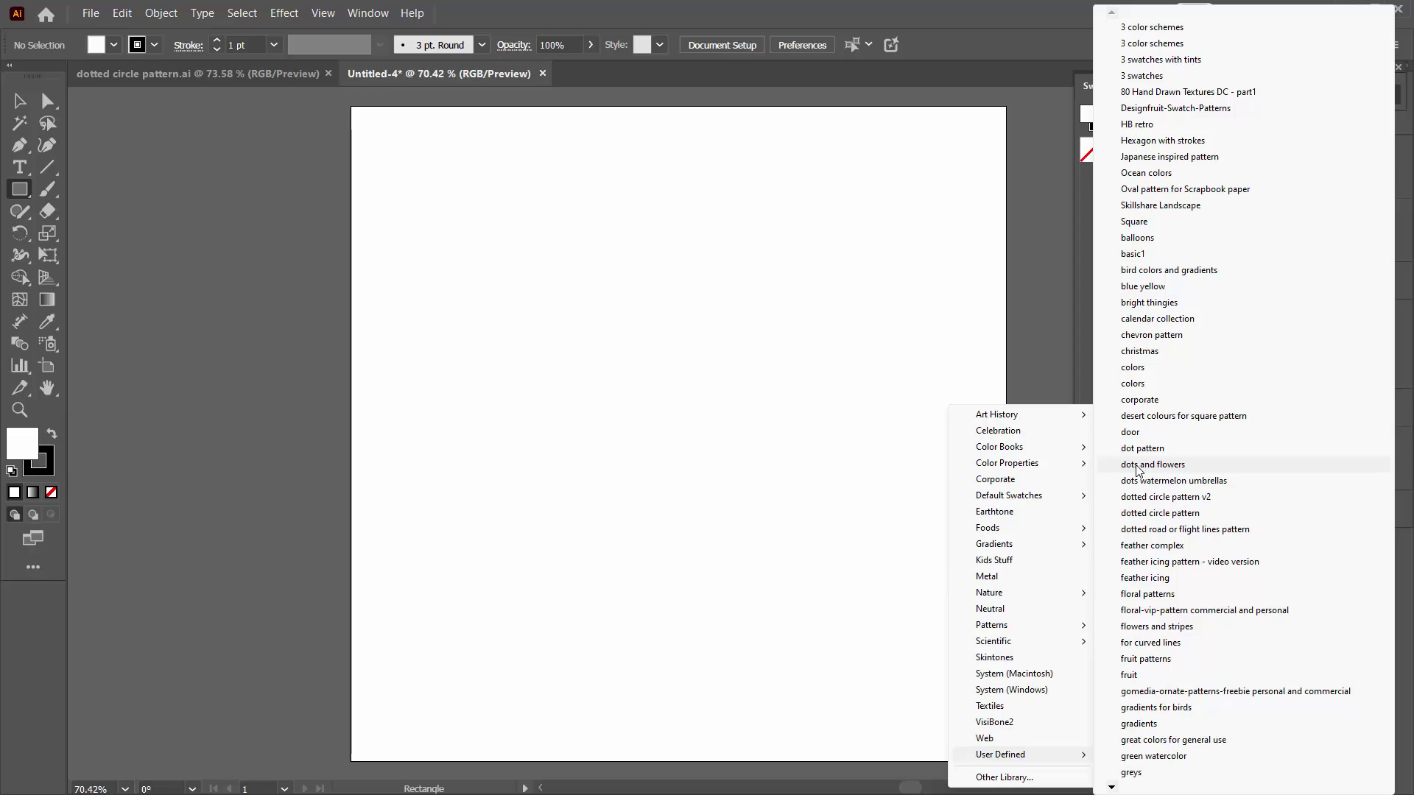
Open the user-defined "dots and flowers" library and add all of its pattern swatches to the document's swatches
{"action": "left_click", "coordinate": [1137, 466]}
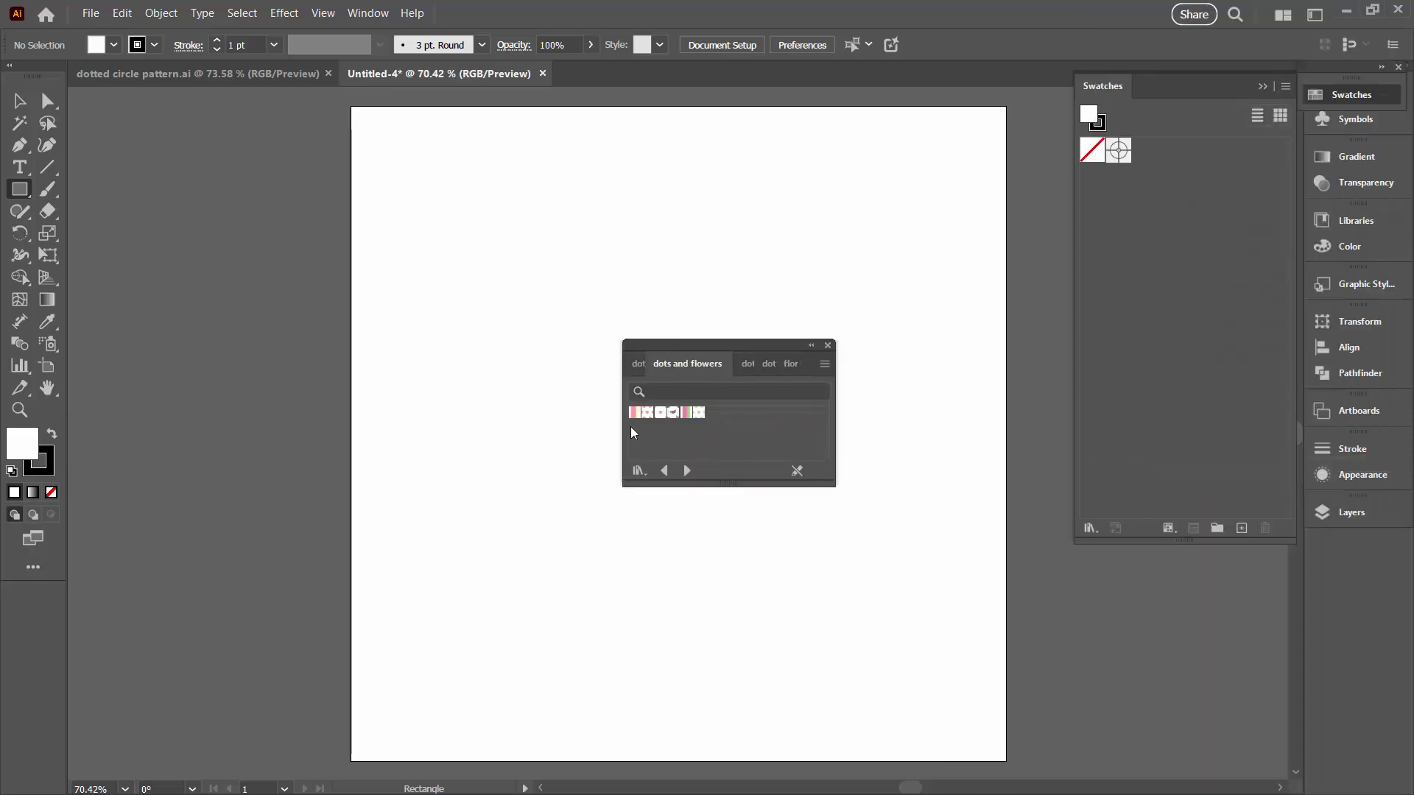
{"action": "left_click", "coordinate": [700, 413]}
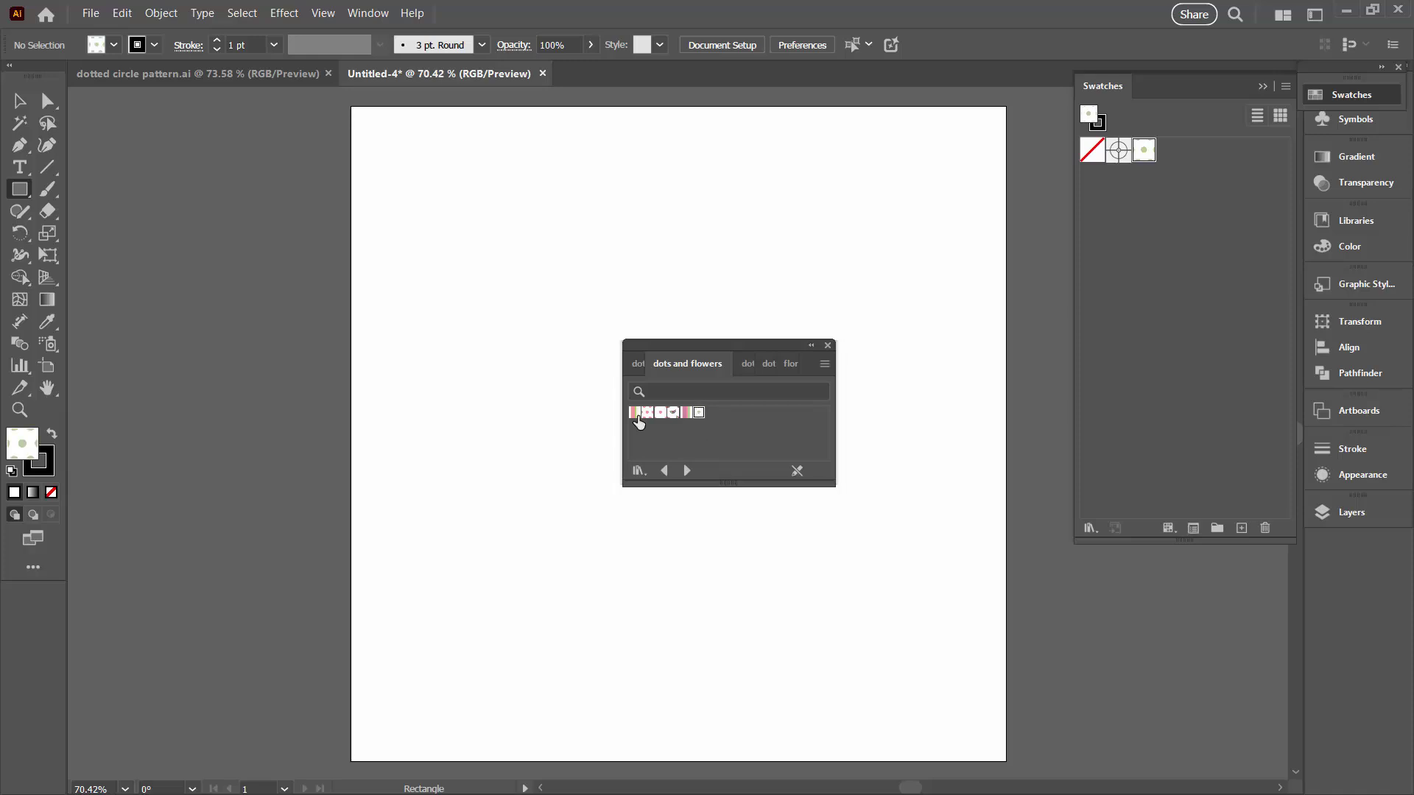
{"action": "left_click", "coordinate": [825, 364]}
{"action": "left_click", "coordinate": [892, 366]}
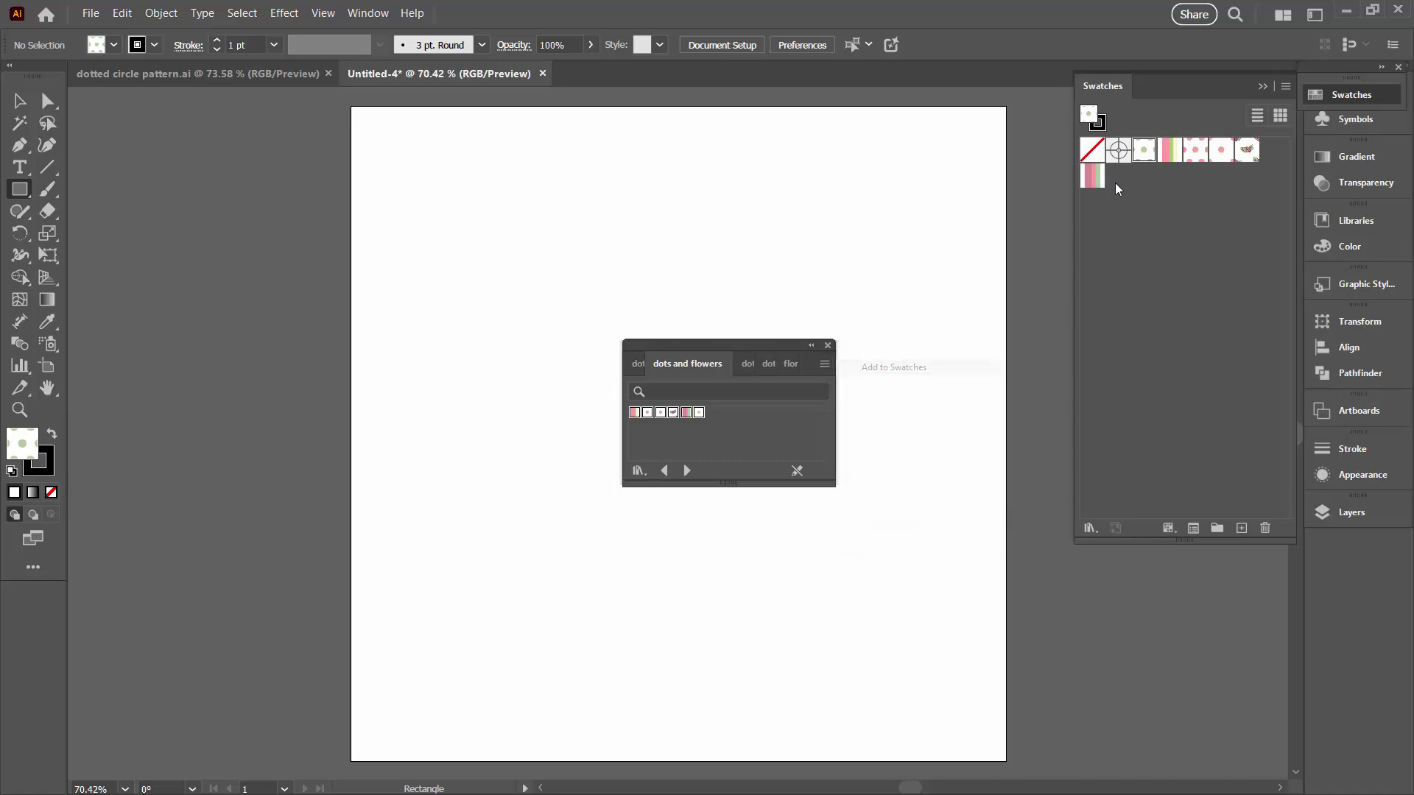
Close the dots and flowers library and, in the dotted circle pattern document, move the patterned square mostly off the artboard's lower-left corner
{"action": "left_click", "coordinate": [827, 346]}
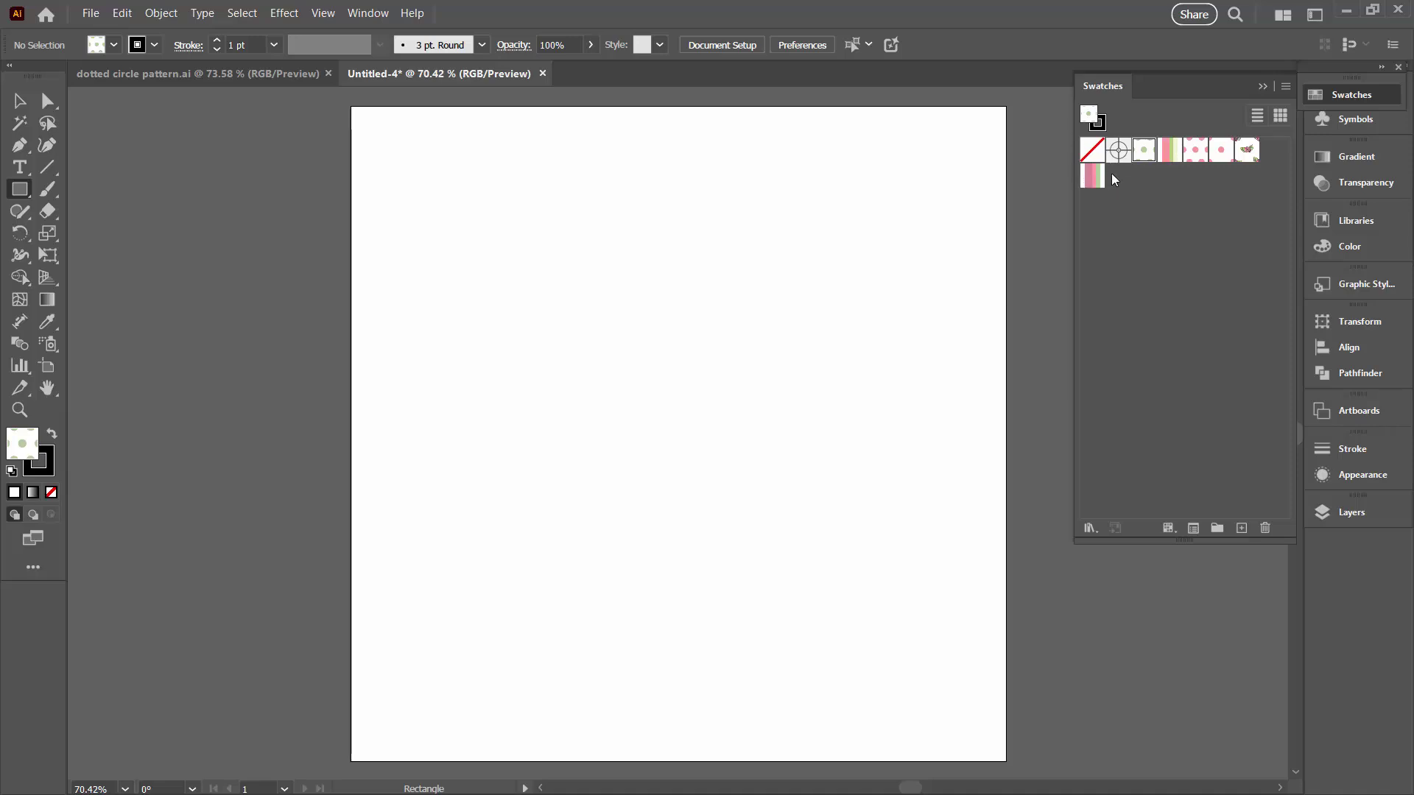
{"action": "left_click", "coordinate": [100, 75]}
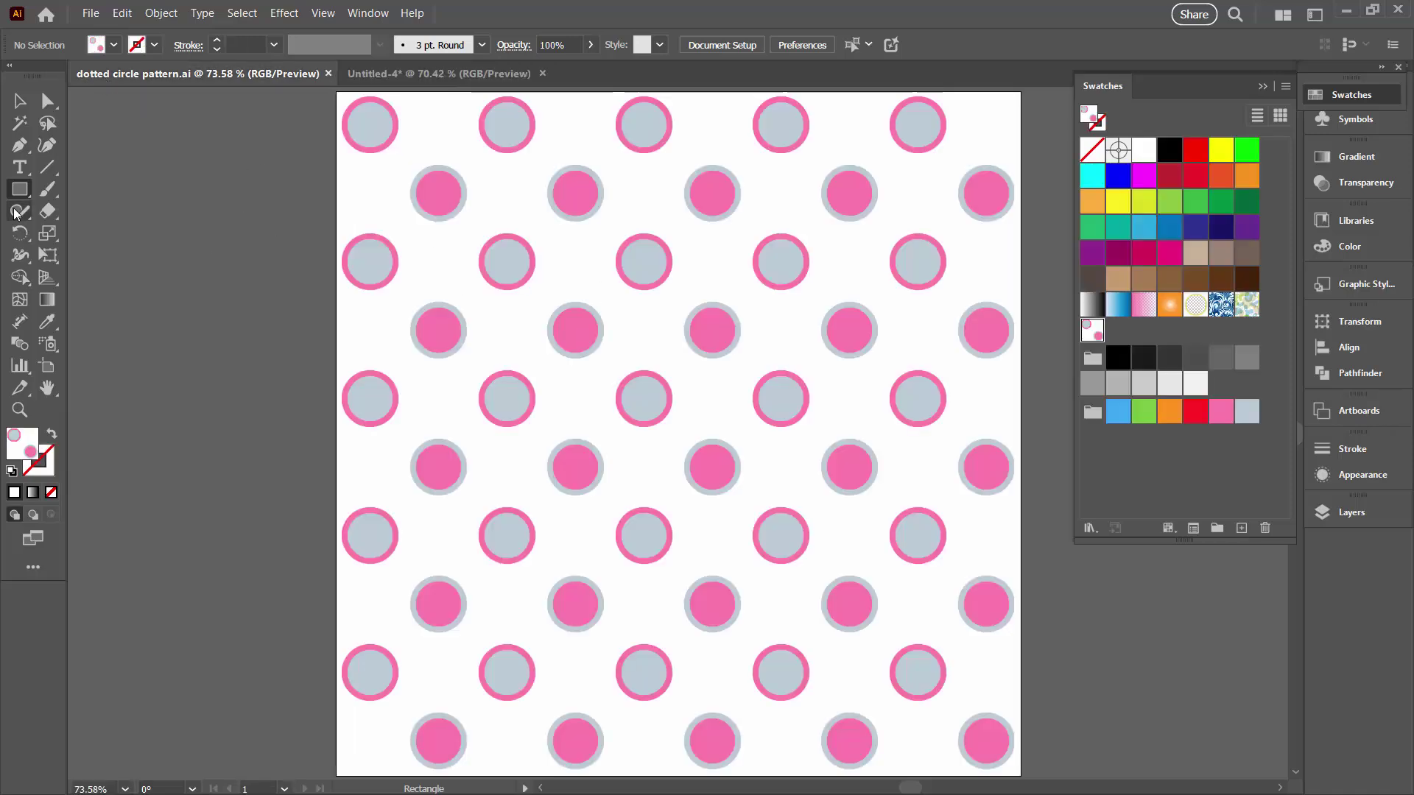
{"action": "left_click", "coordinate": [19, 100]}
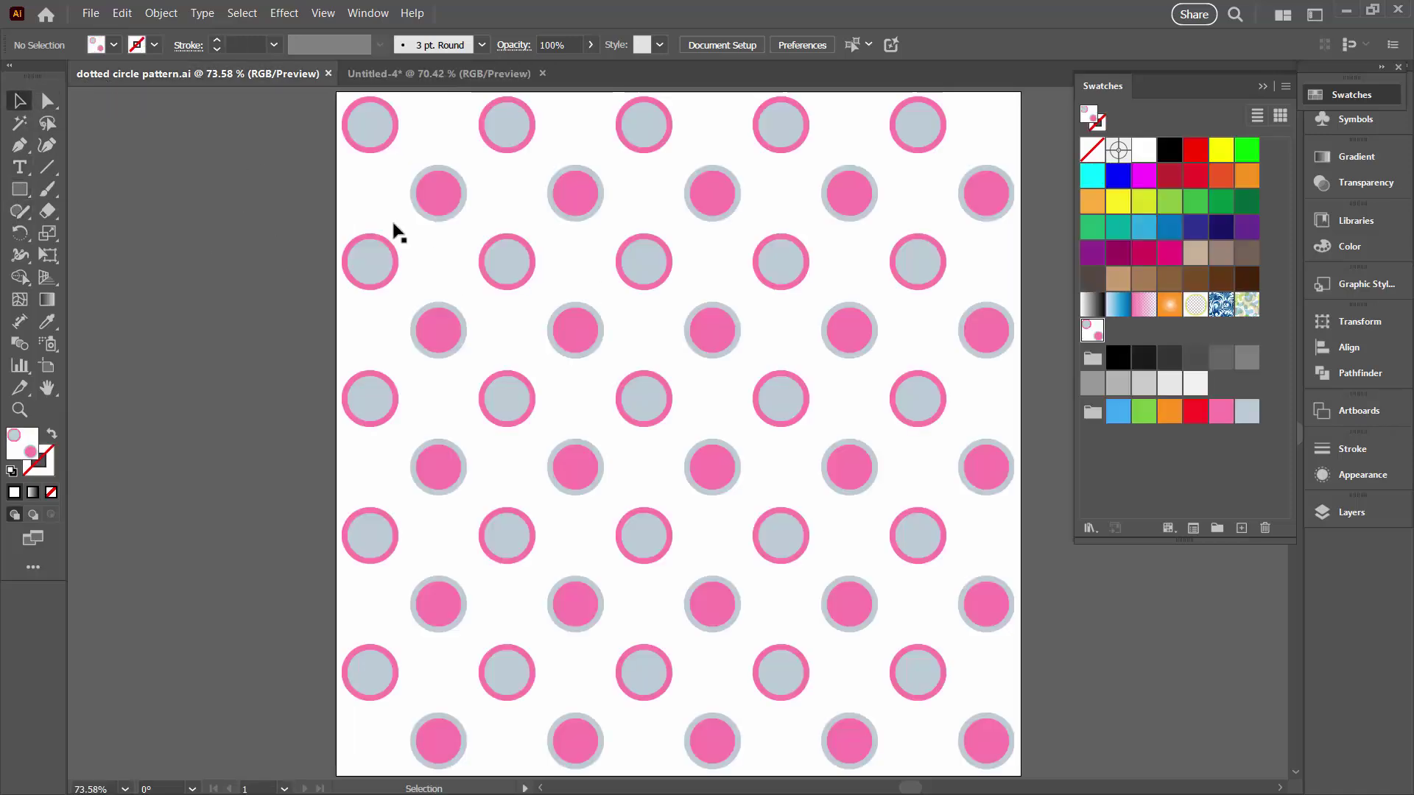
{"action": "left_click_drag", "start_coordinate": [430, 345], "coordinate": [221, 703]}
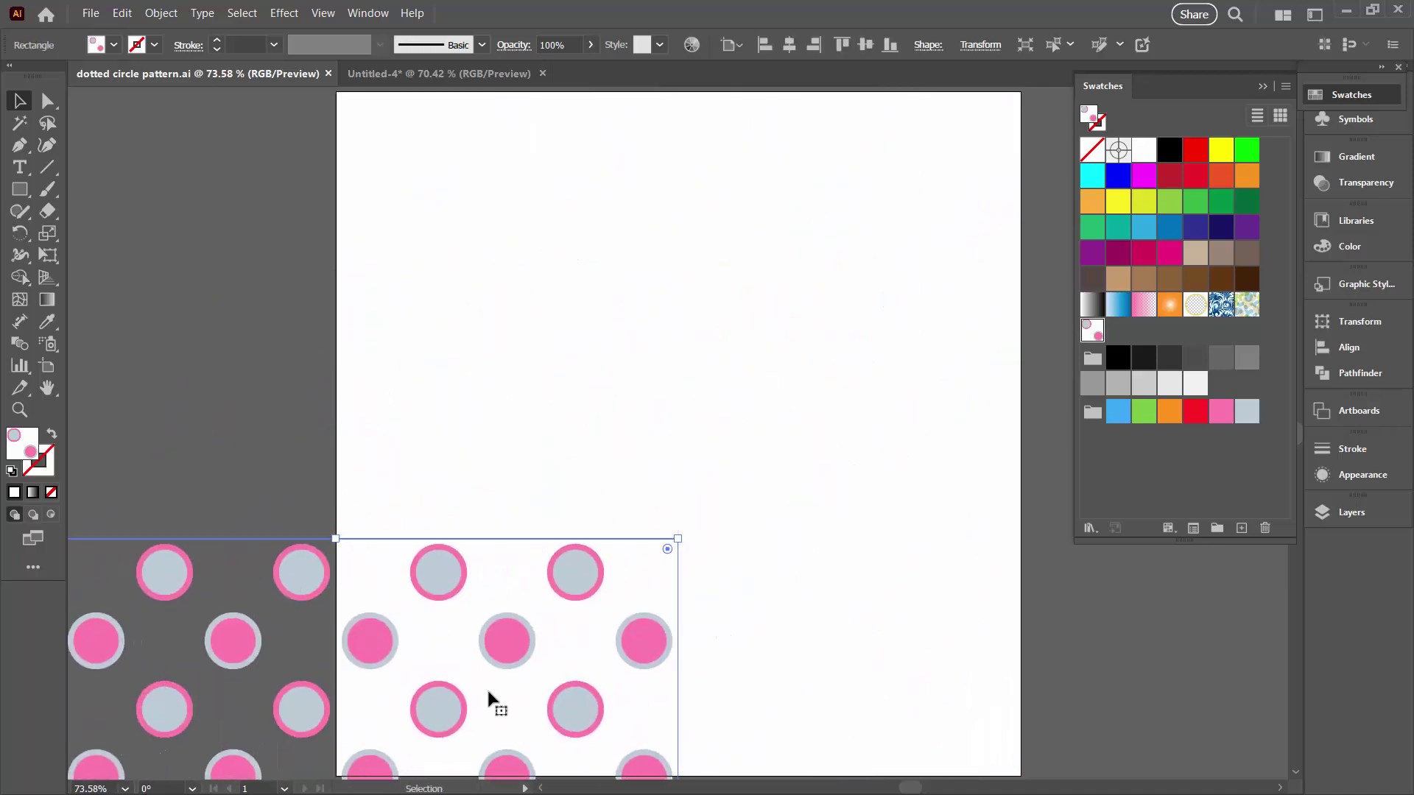
{"action": "left_click_drag", "start_coordinate": [567, 585], "coordinate": [269, 638]}
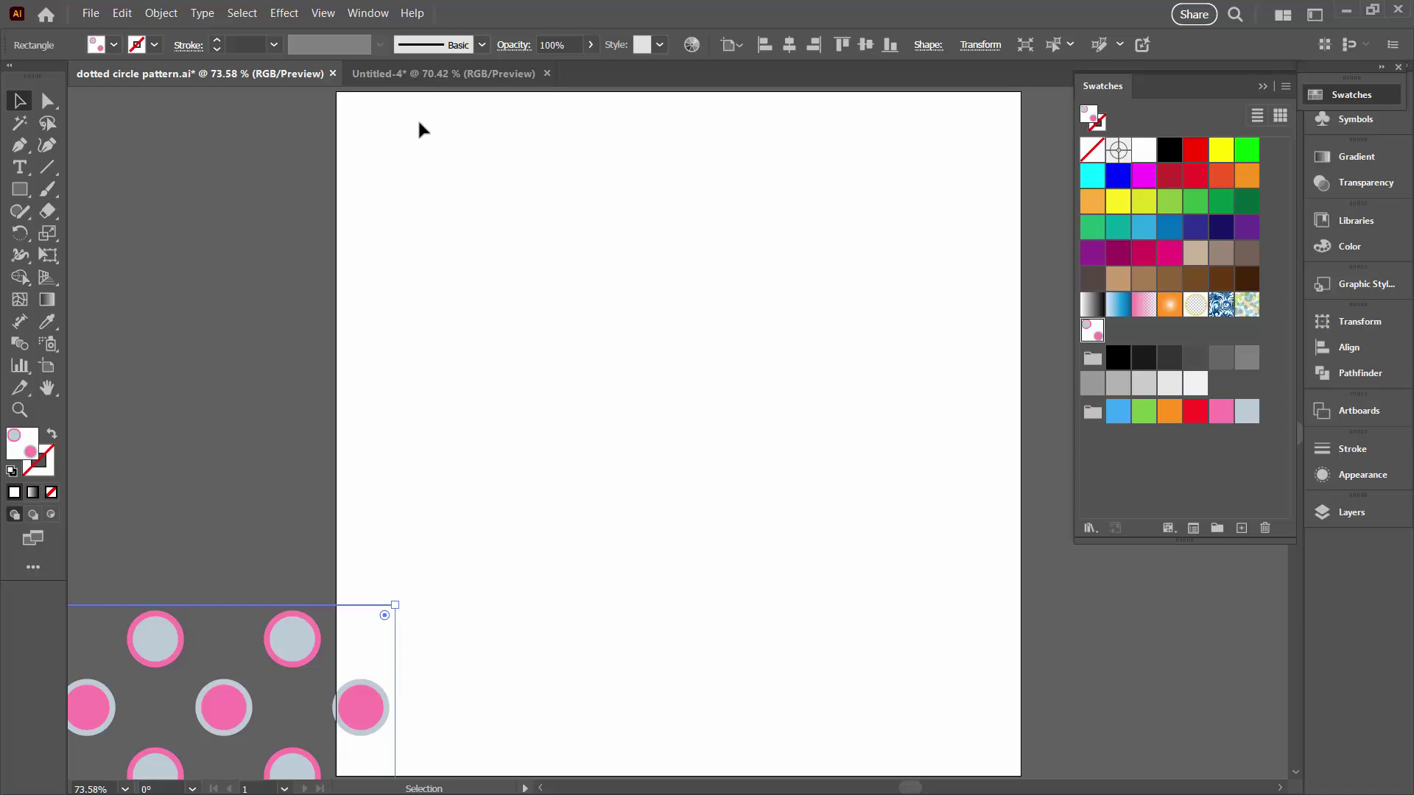
Draw a smaller rectangle filled with the dotted circle pattern on the upper part of the artboard and copy it
{"action": "left_click", "coordinate": [19, 190]}
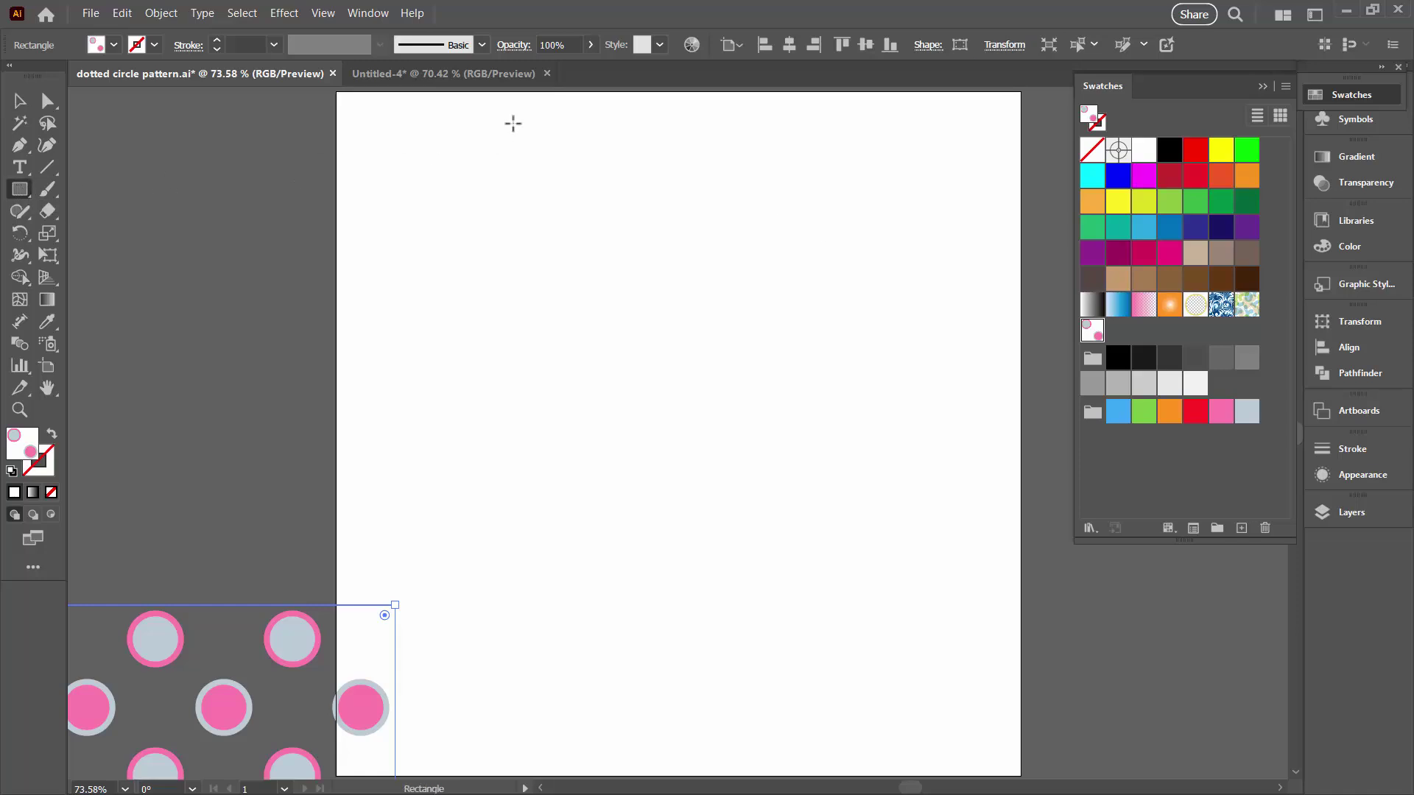
{"action": "mouse_move", "coordinate": [513, 124]}
{"action": "left_mouse_down"}
{"action": "mouse_move", "coordinate": [669, 214]}
{"action": "mouse_move", "coordinate": [877, 413]}
{"action": "left_mouse_up"}
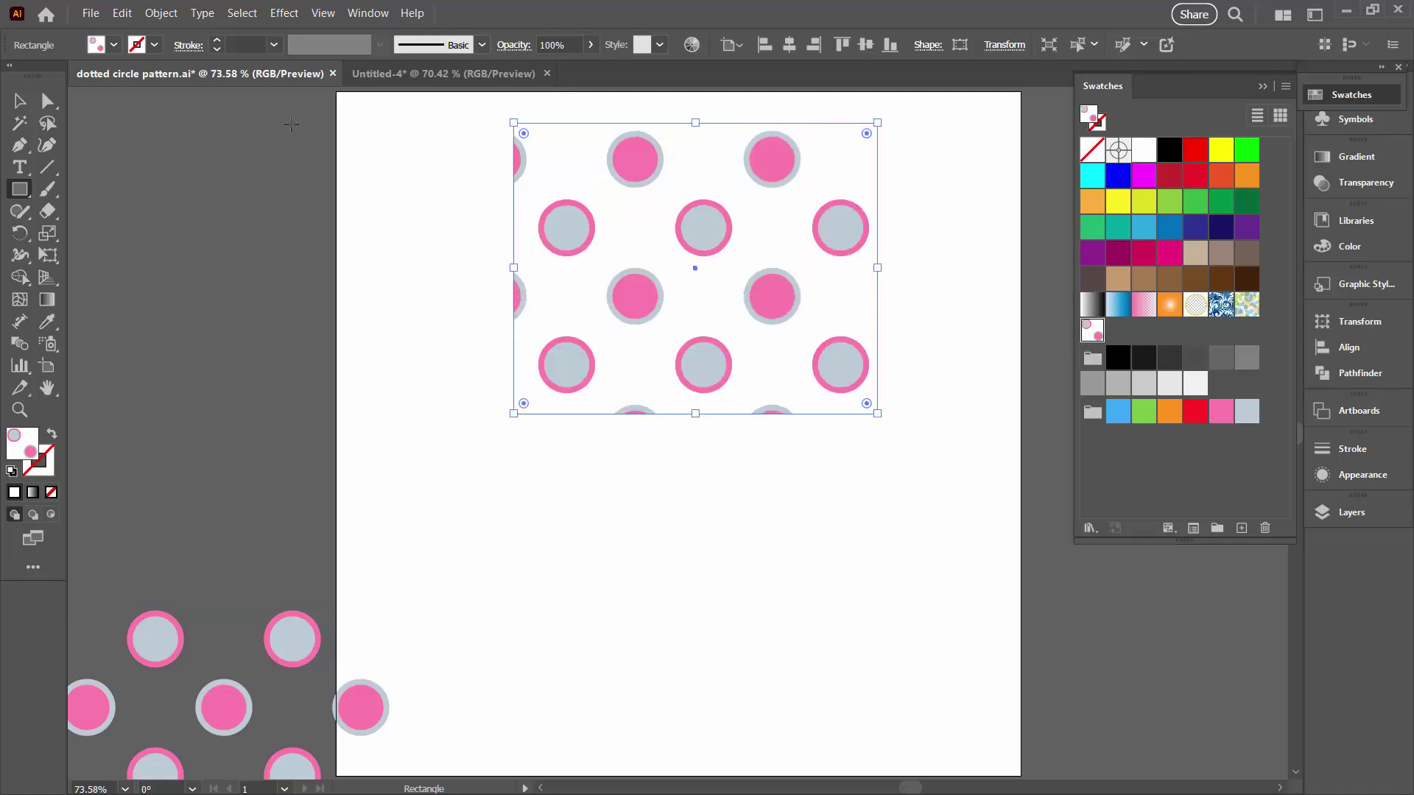
{"action": "left_click", "coordinate": [122, 13]}
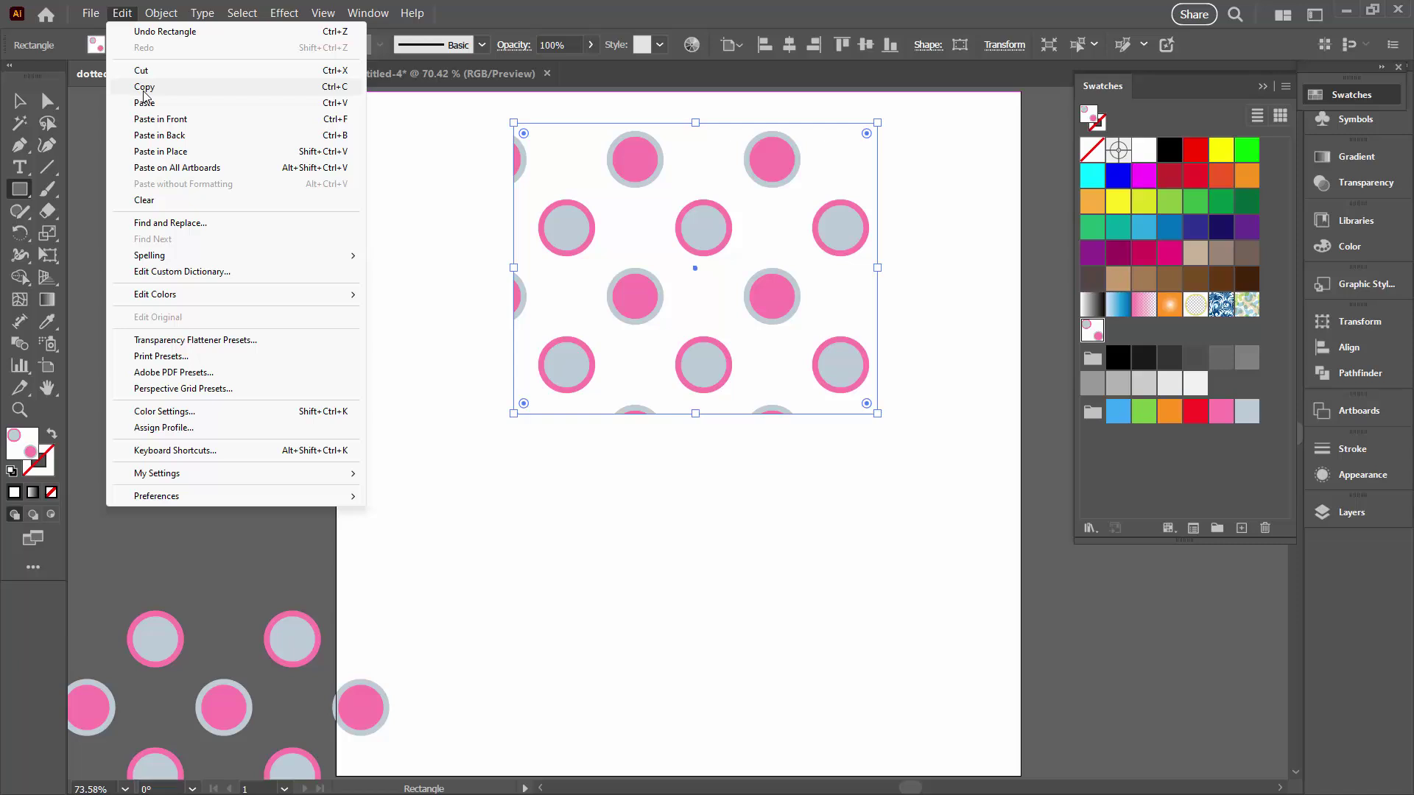
{"action": "left_click", "coordinate": [144, 89]}
Paste the patterned rectangle into Untitled-4 to bring in its swatch, and delete the rectangle from the artboard
{"action": "left_click", "coordinate": [405, 73]}
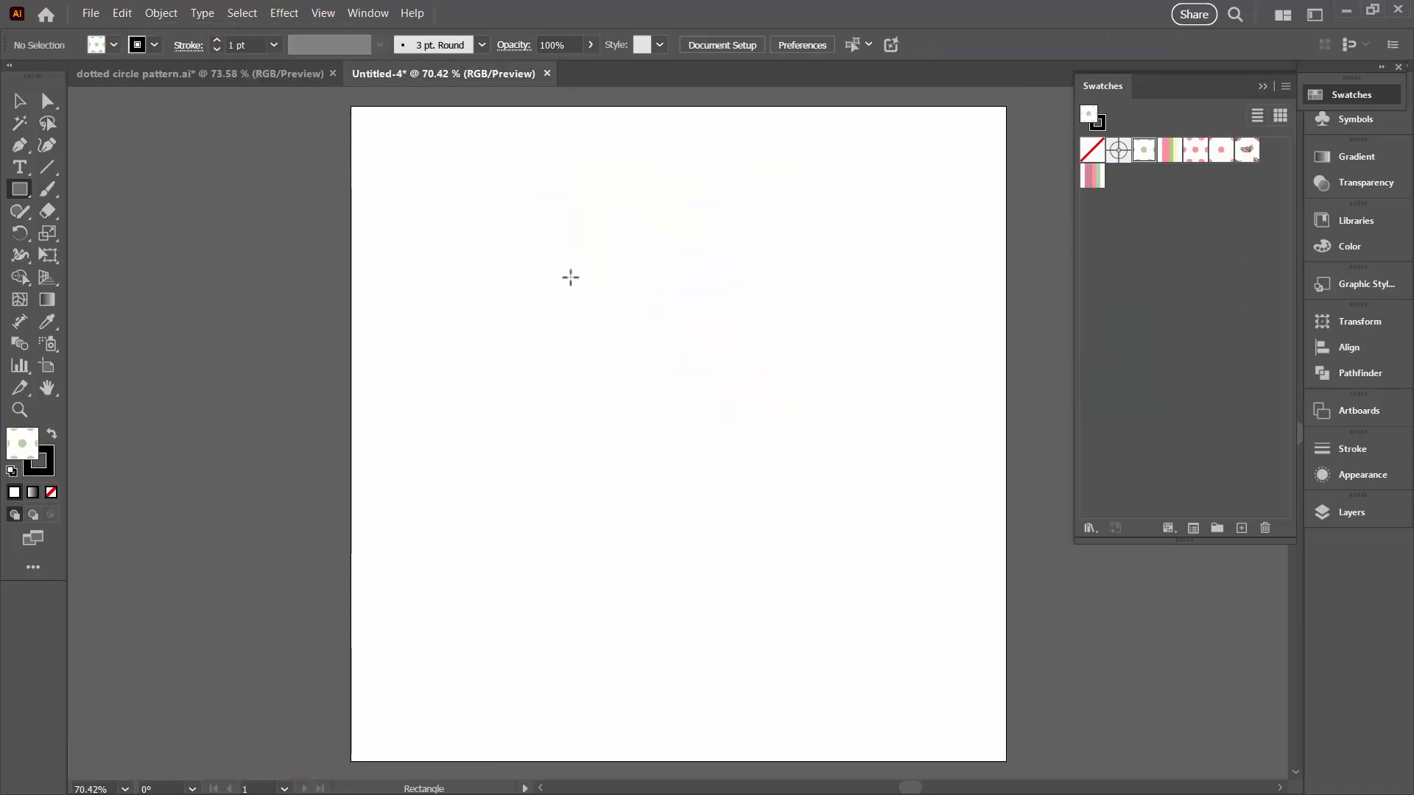
{"action": "left_click", "coordinate": [123, 14]}
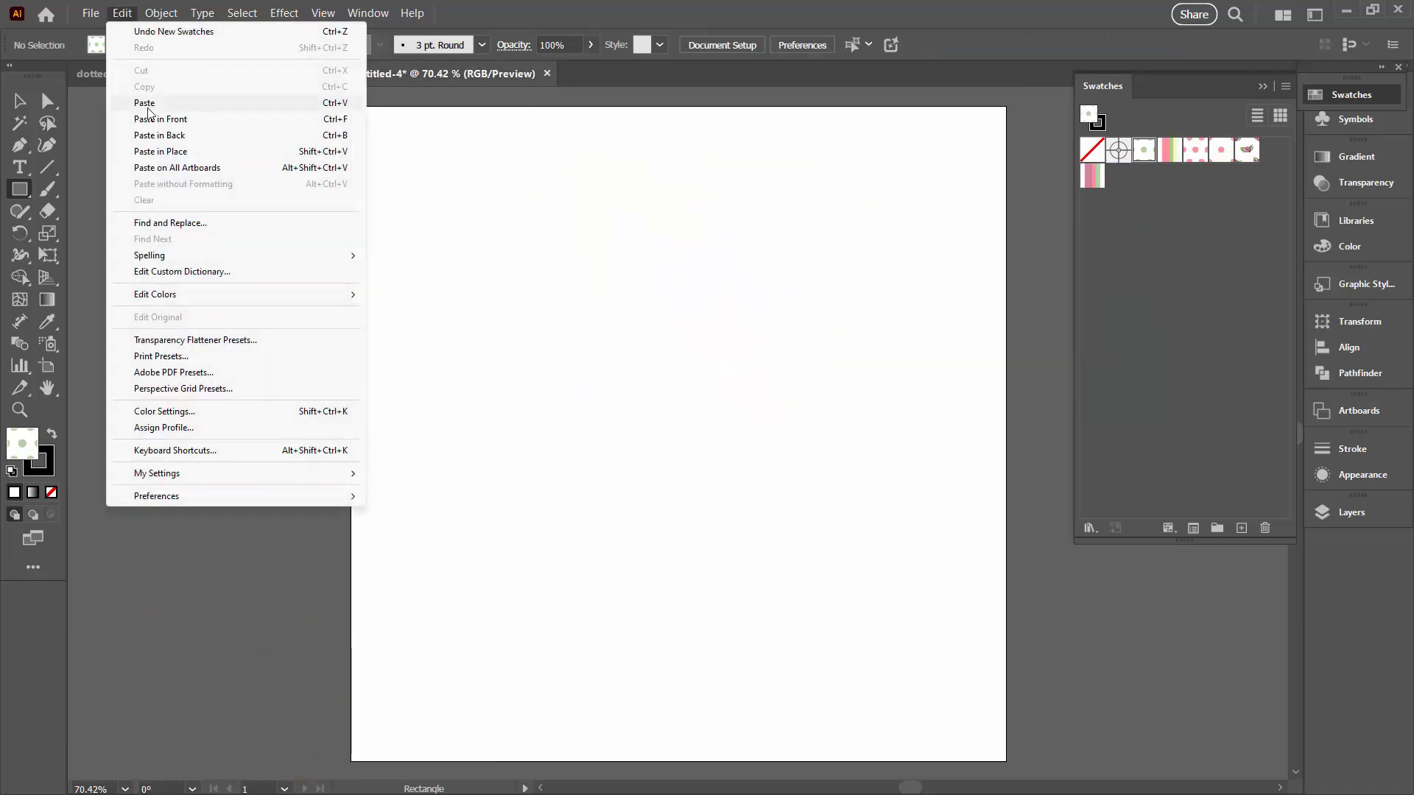
{"action": "left_click", "coordinate": [148, 104]}
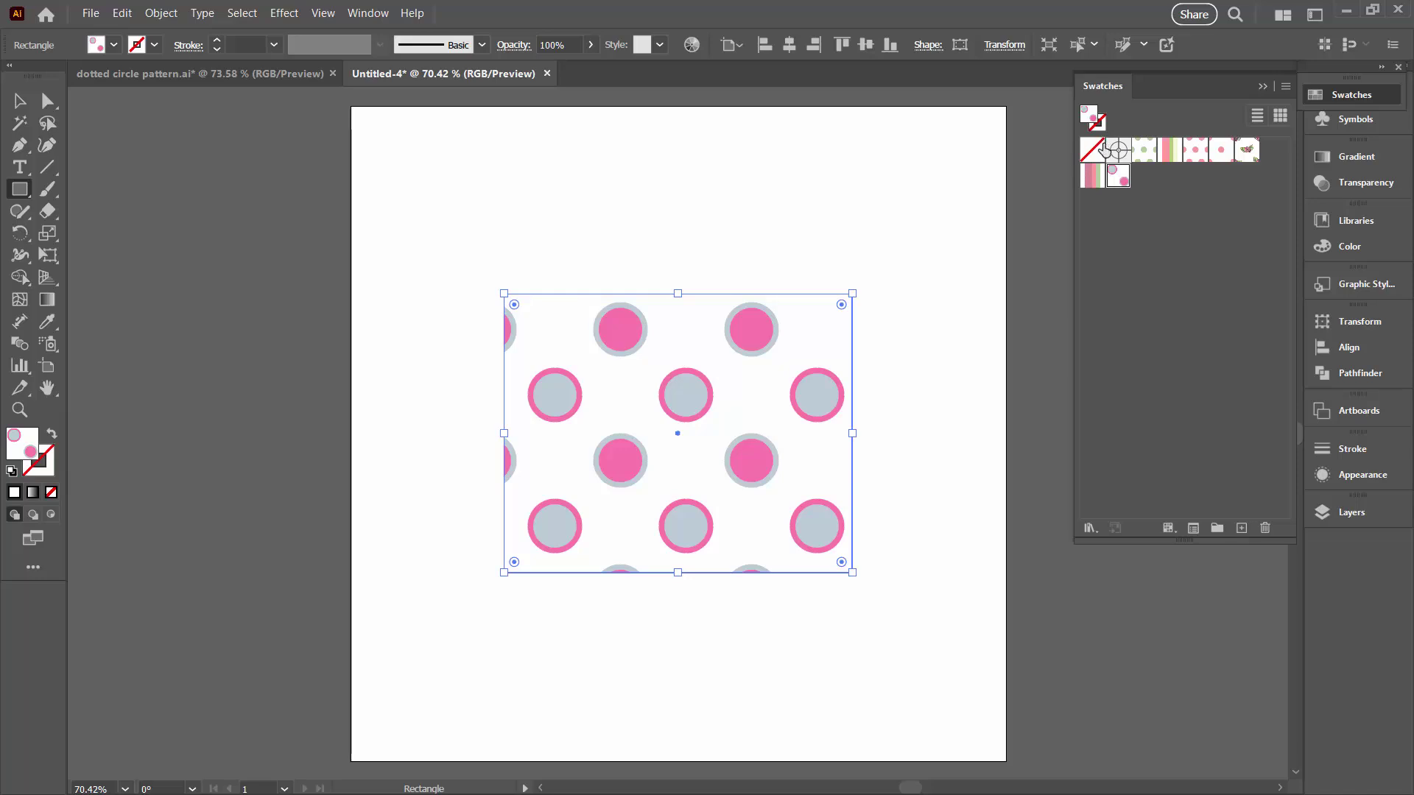
{"action": "key", "text": "Delete"}
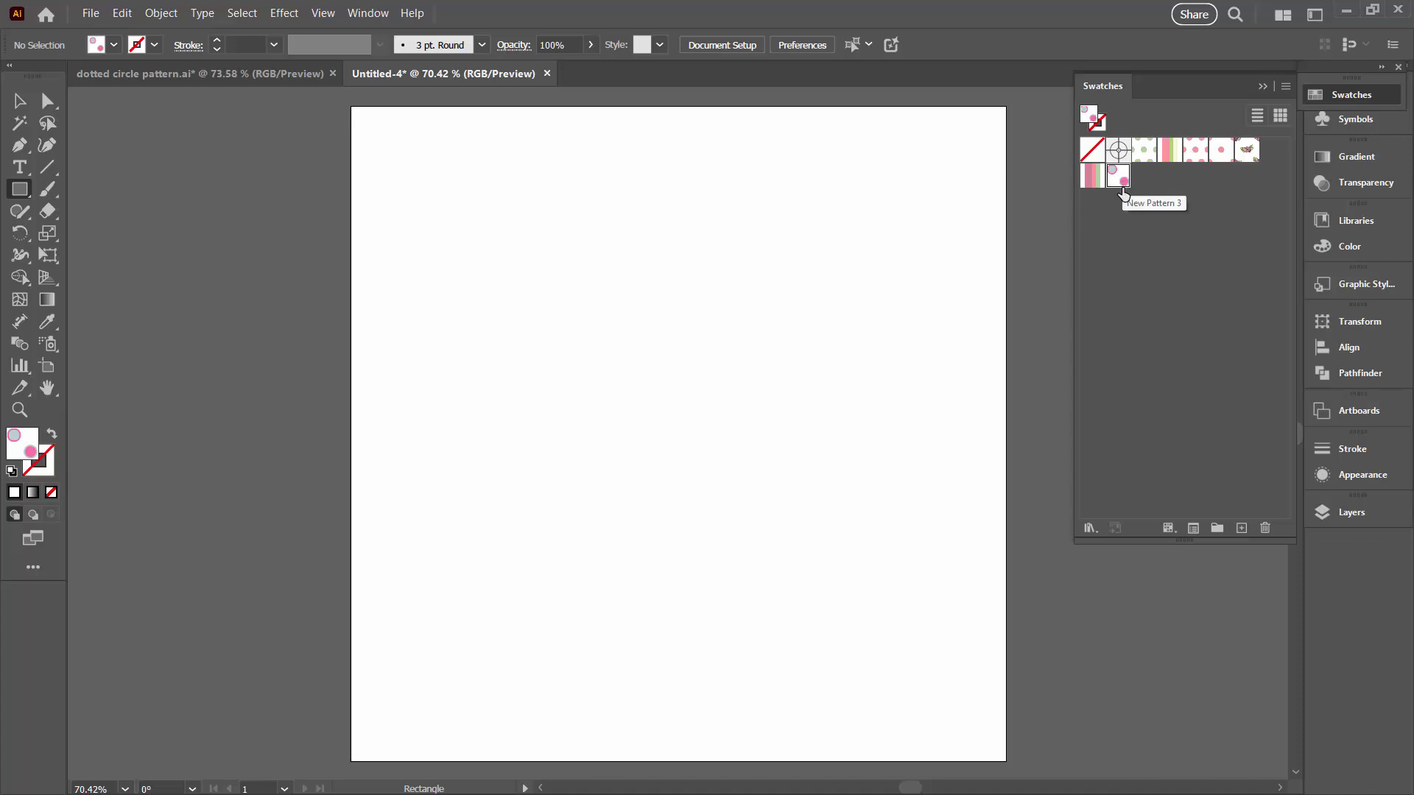
In the dotted circle pattern document, move the large patterned square back over the artboard and align it to the vertical center
{"action": "left_click", "coordinate": [157, 72]}
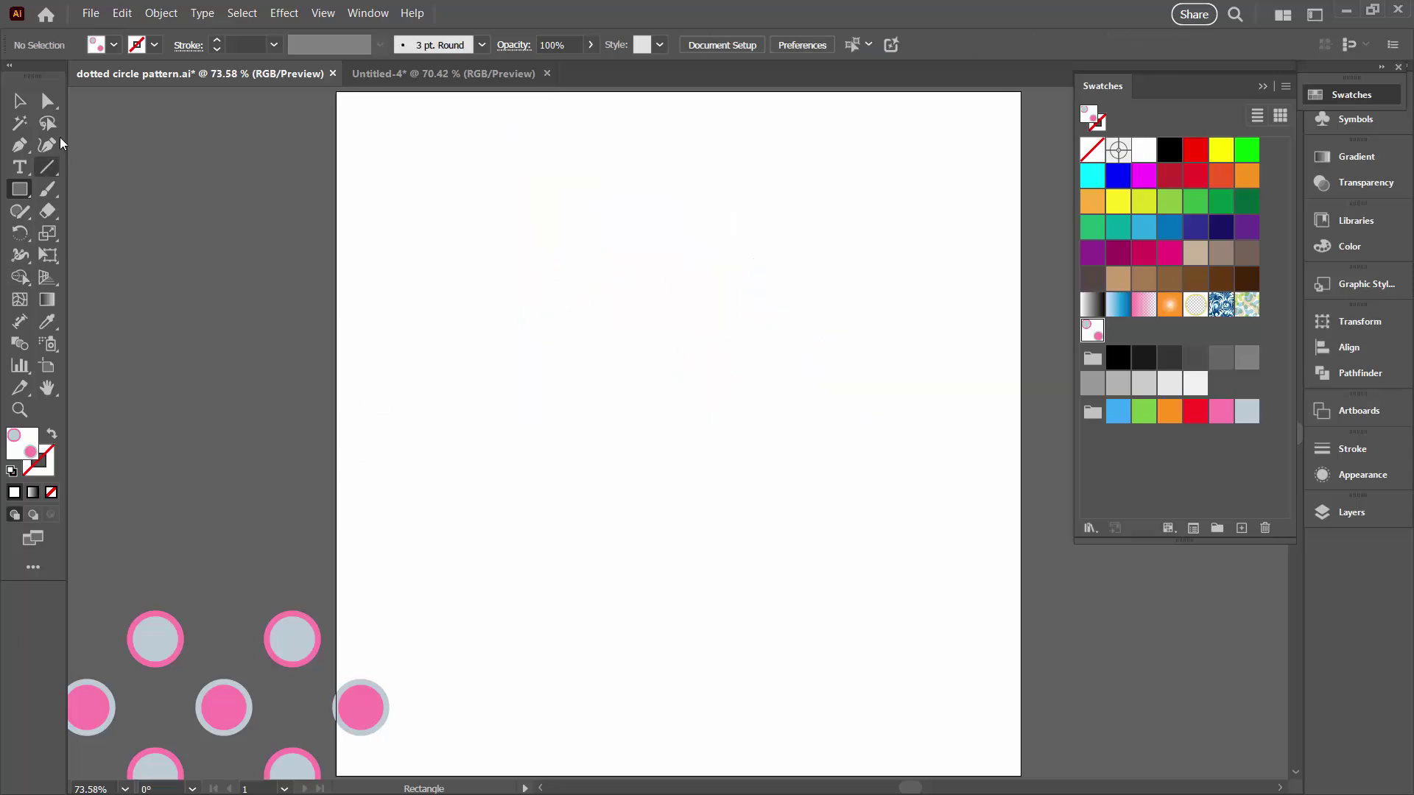
{"action": "left_click", "coordinate": [19, 101]}
{"action": "left_click_drag", "start_coordinate": [278, 647], "coordinate": [903, 130]}
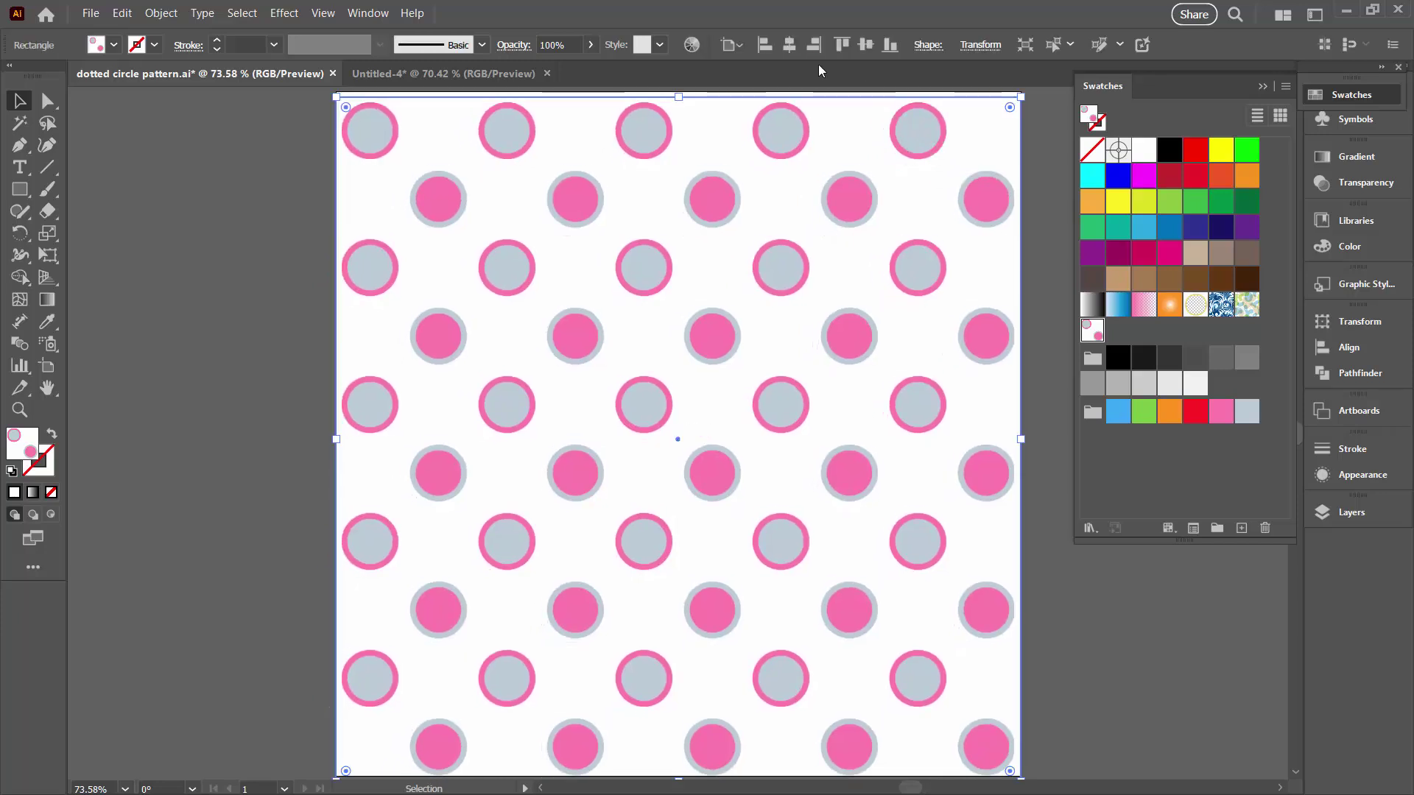
{"action": "left_click", "coordinate": [866, 44]}
Save Untitled-4's swatches as an AI swatch library, replacing the existing "dots and flowers.ai" file
{"action": "left_click", "coordinate": [515, 72]}
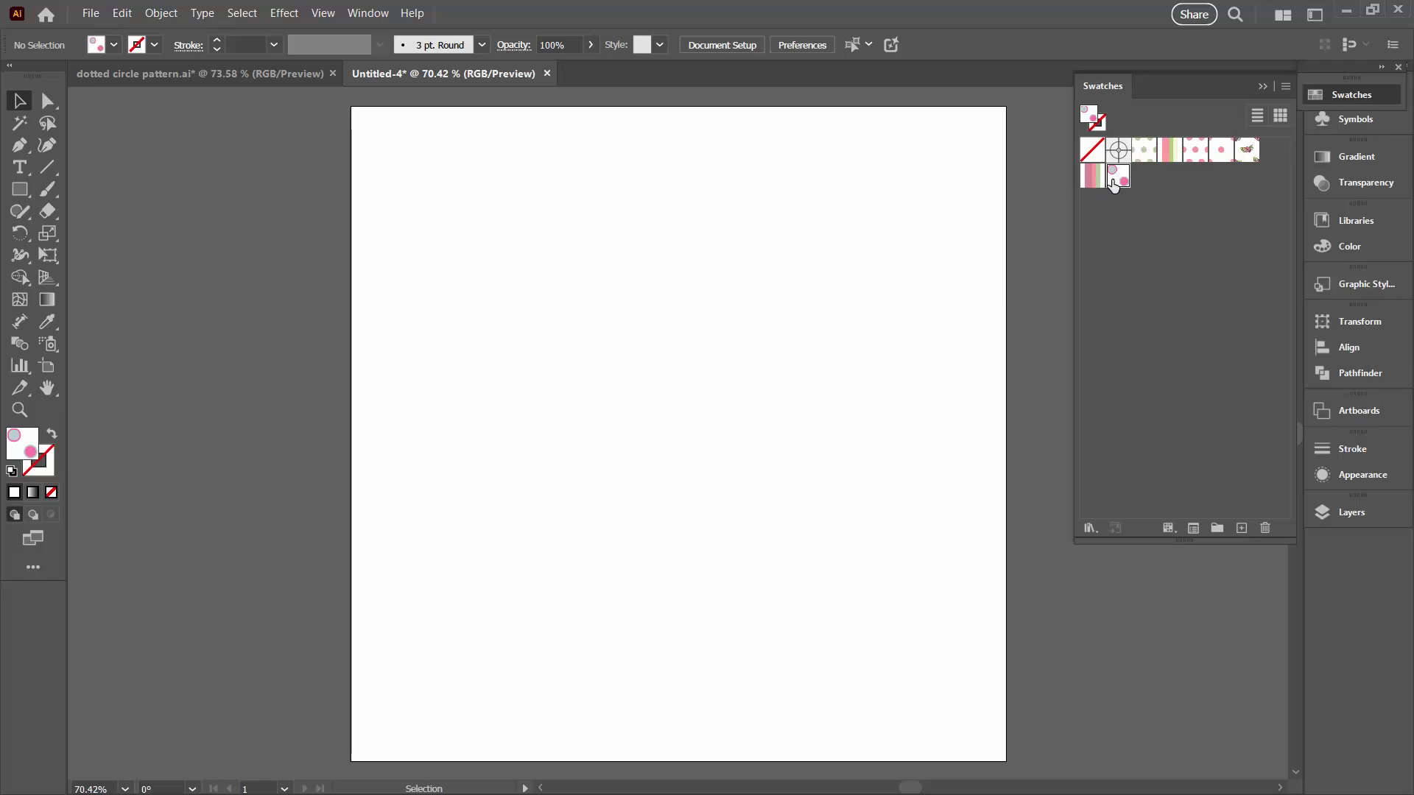
{"action": "left_click", "coordinate": [1286, 87]}
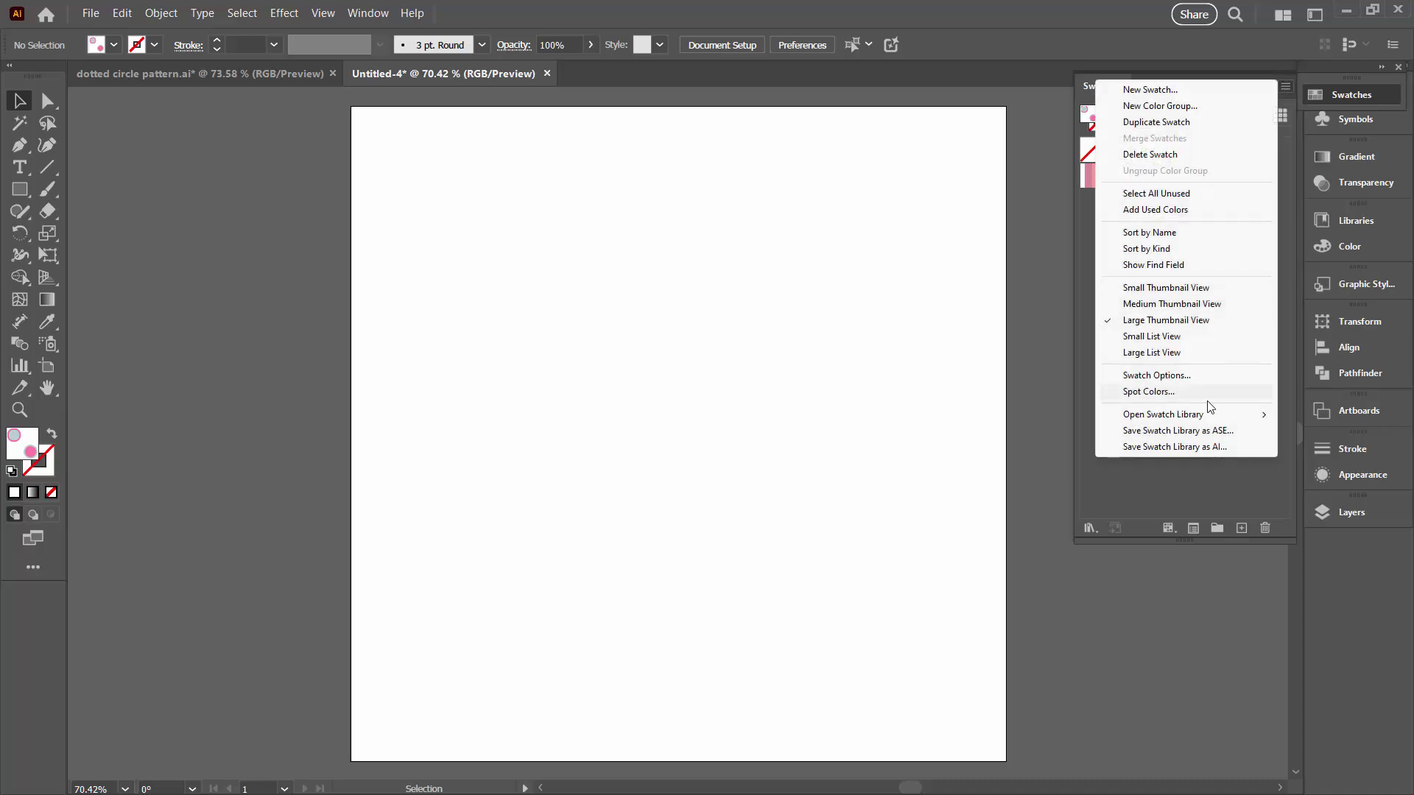
{"action": "left_click", "coordinate": [1195, 447]}
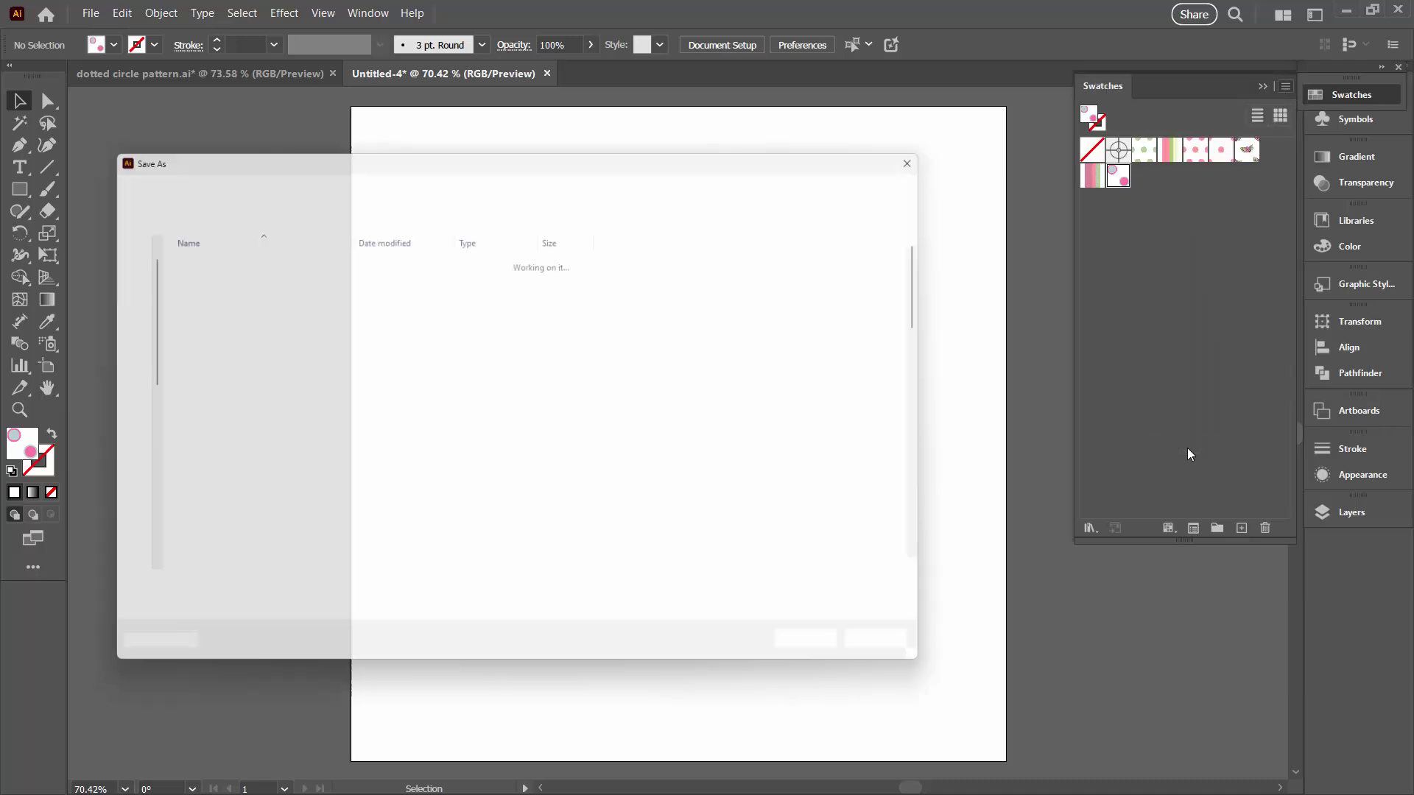
{"action": "scroll", "coordinate": [271, 389], "scroll_direction": "down", "scroll_amount": 4}
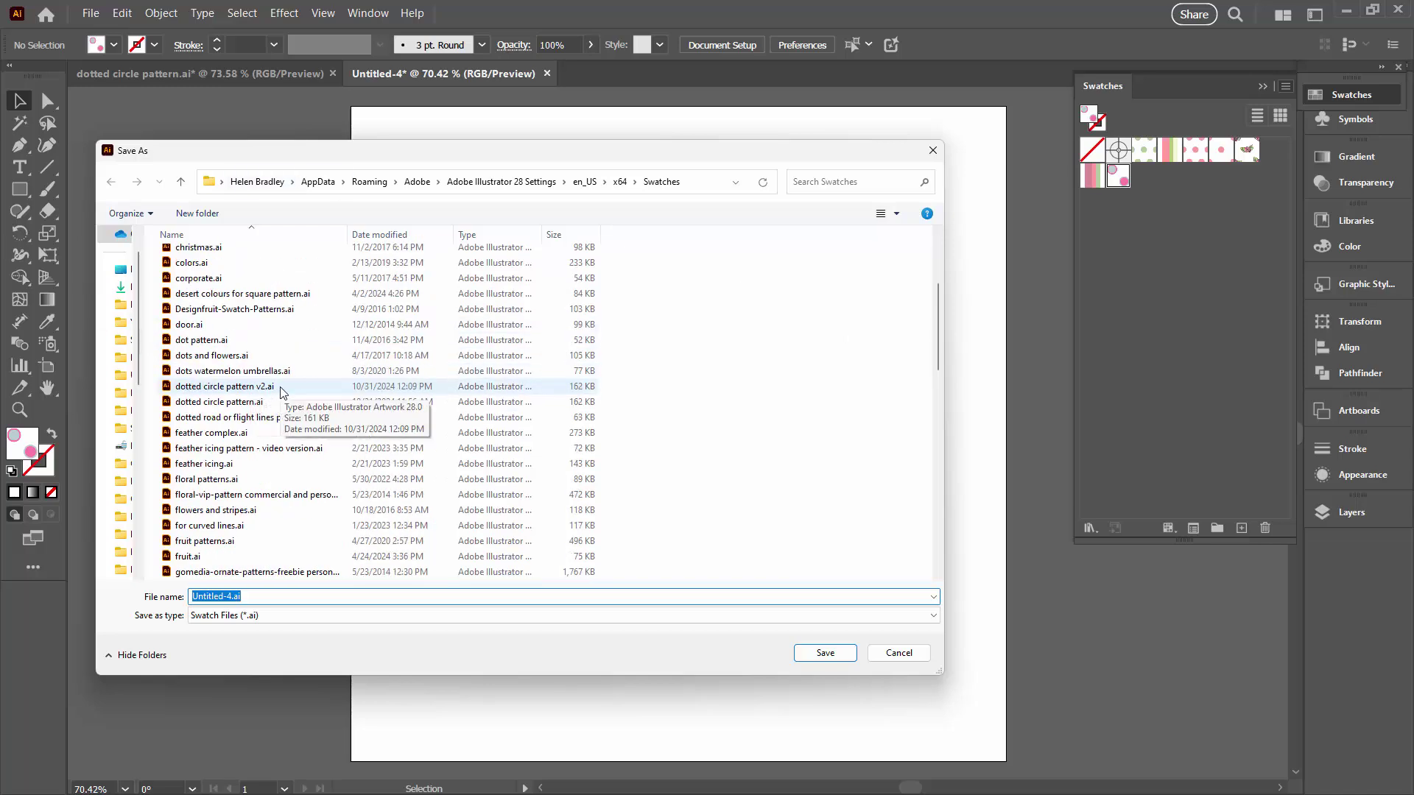
{"action": "left_click", "coordinate": [206, 359]}
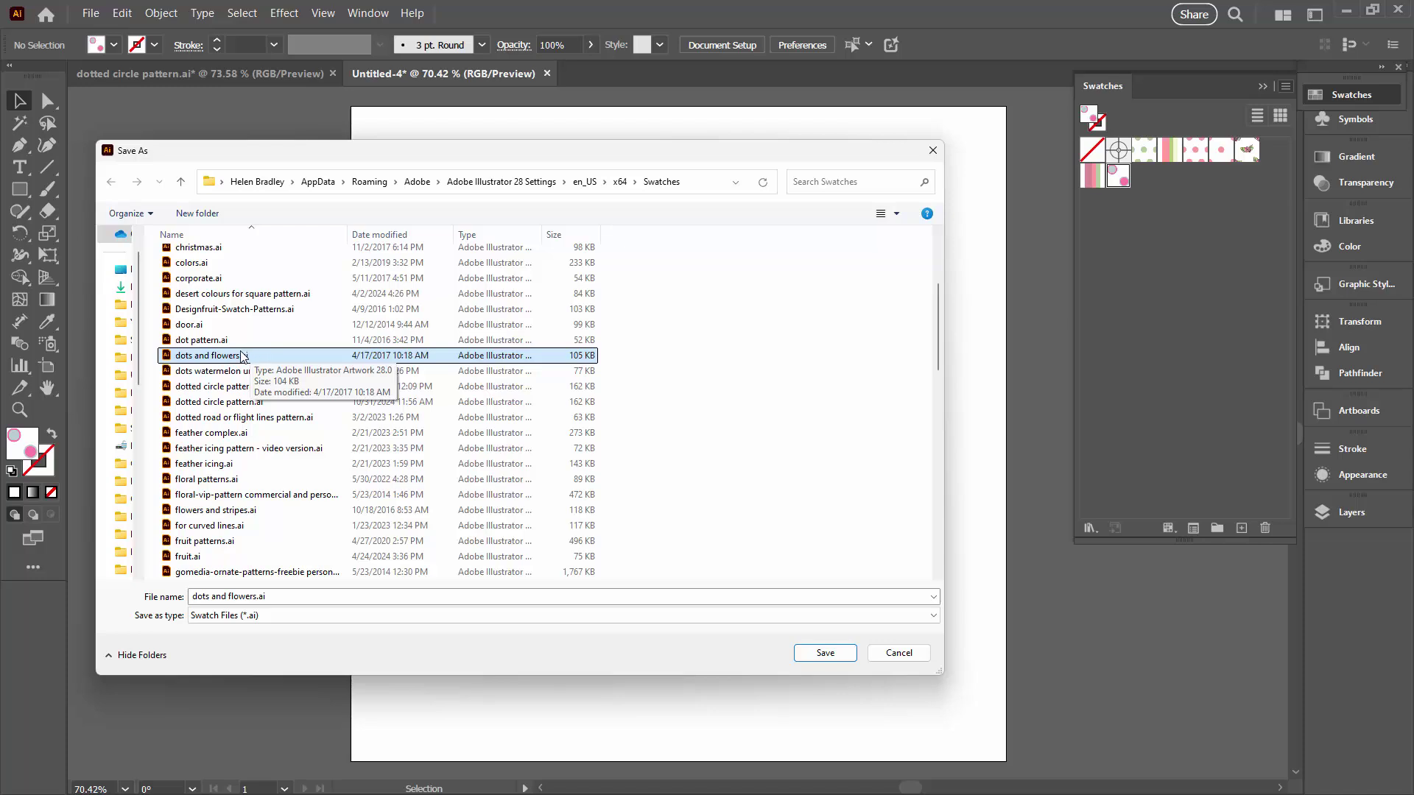
{"action": "left_click", "coordinate": [819, 653]}
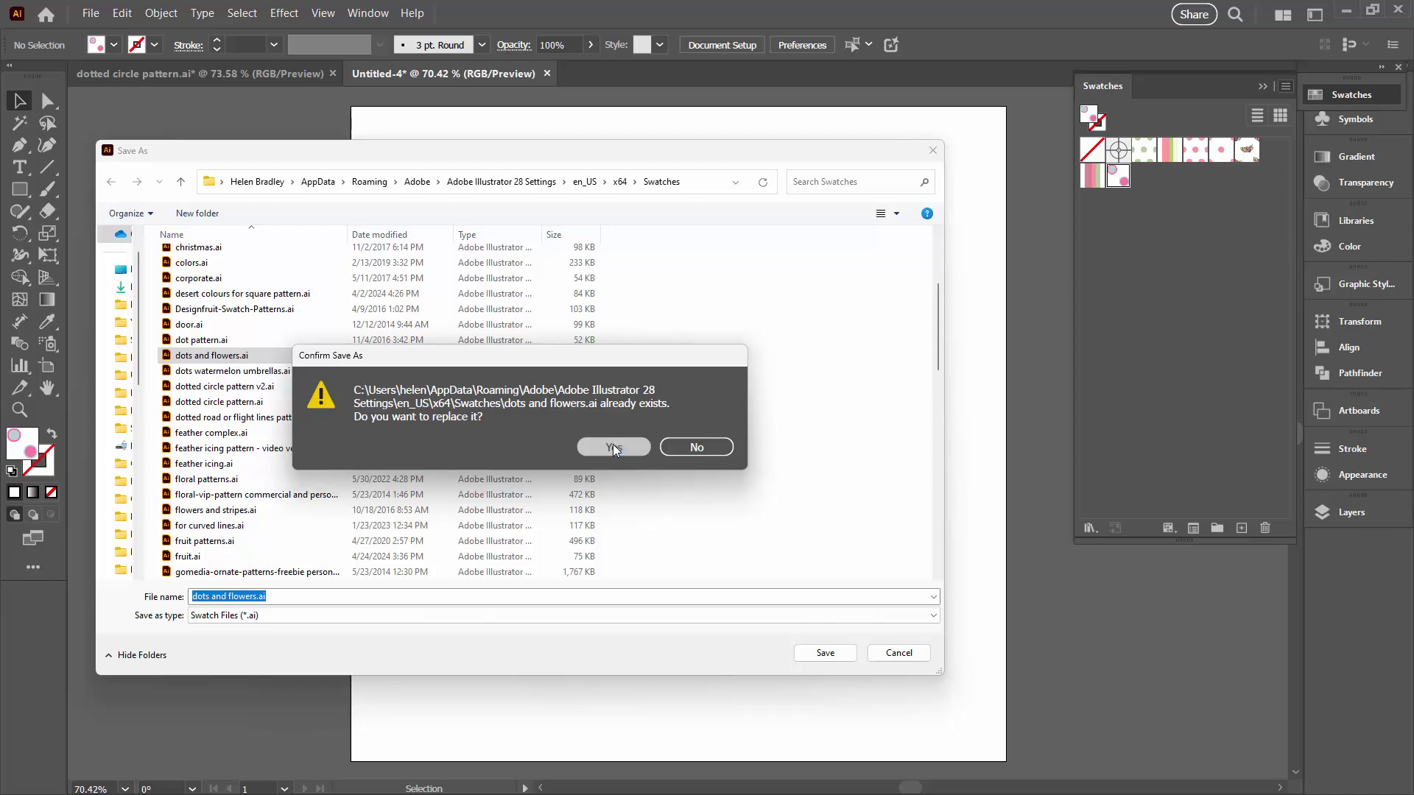
{"action": "left_click", "coordinate": [613, 444]}
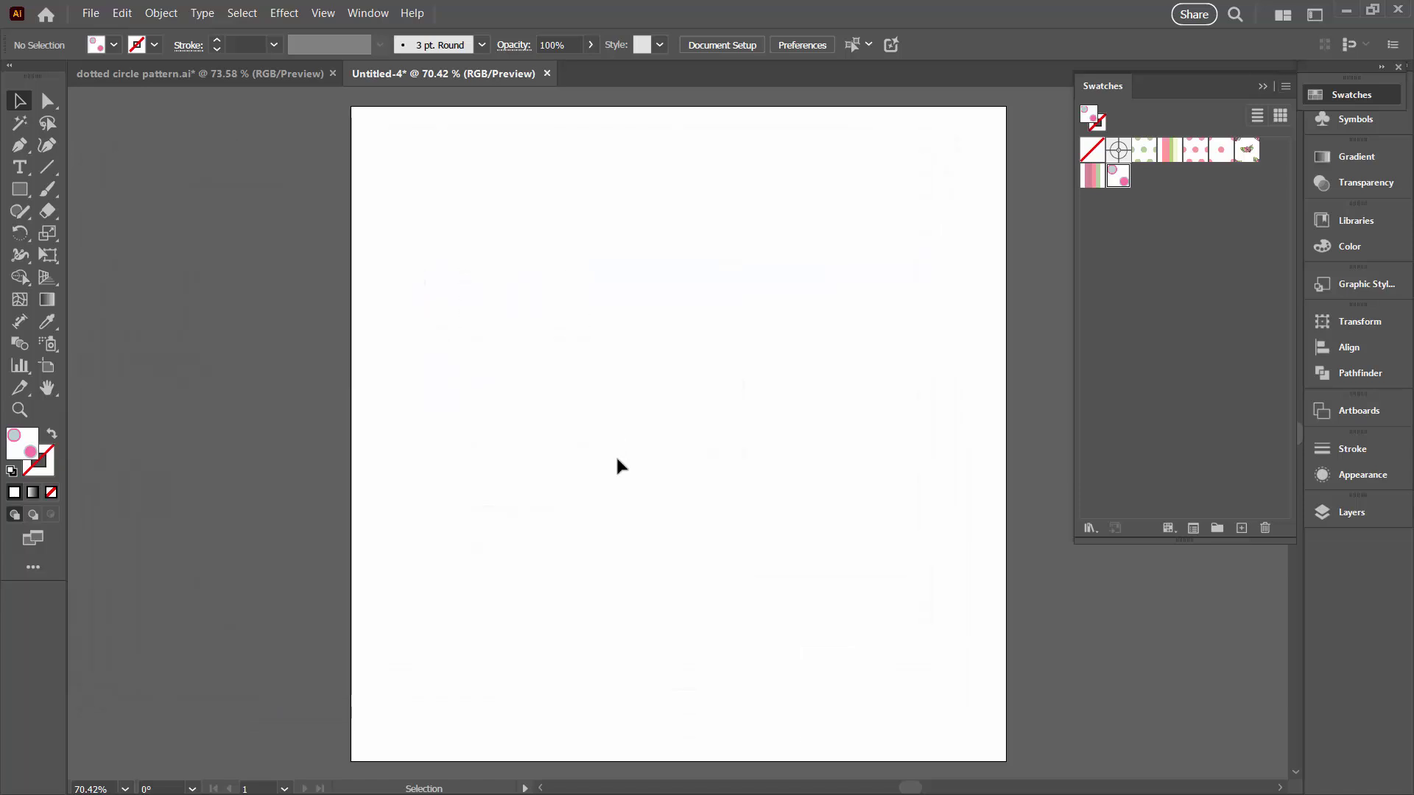
Close Untitled-4 without saving and create a new 1000 x 1000 px RGB document from the recent Web preset
{"action": "left_click", "coordinate": [546, 73]}
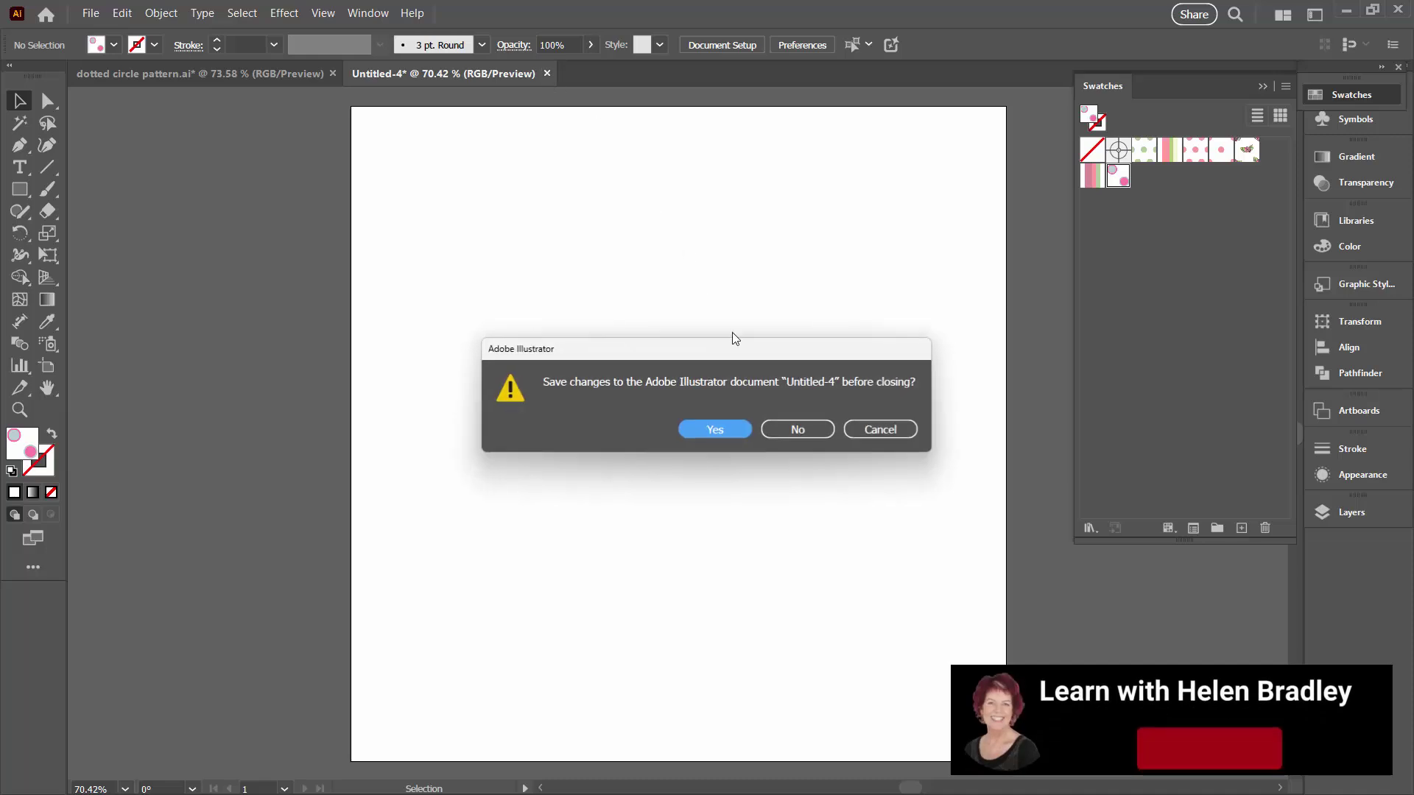
{"action": "left_click", "coordinate": [797, 429]}
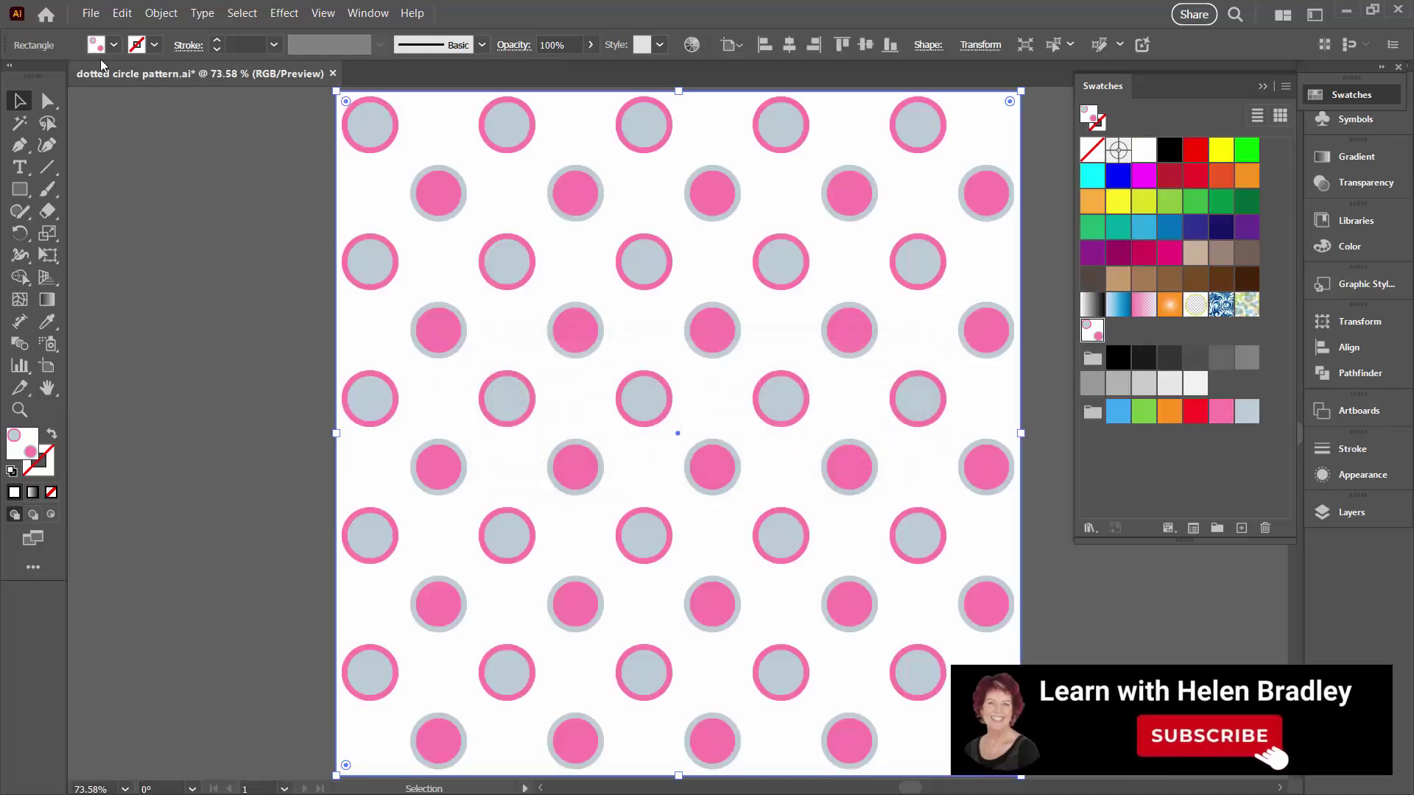
{"action": "left_click", "coordinate": [90, 13]}
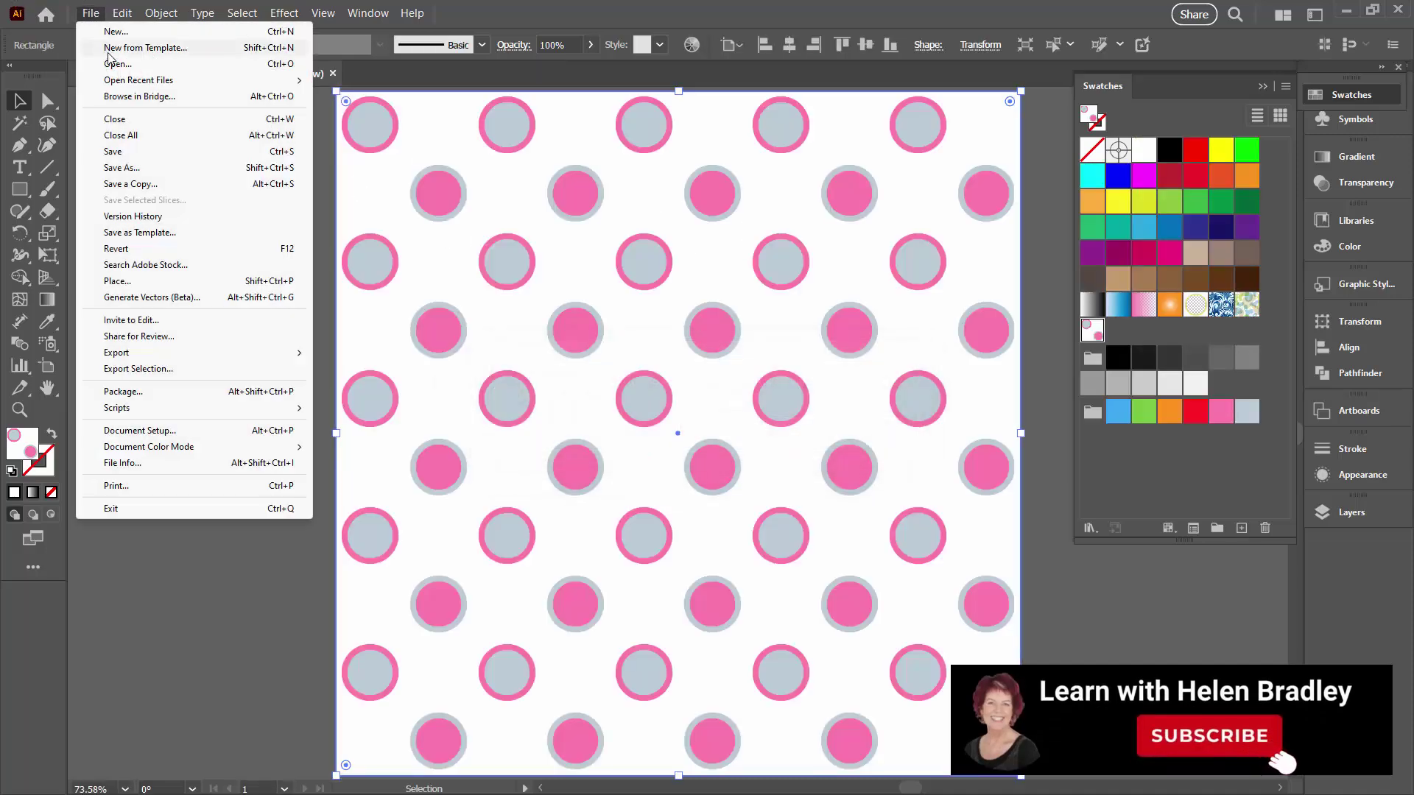
{"action": "left_click", "coordinate": [626, 294]}
{"action": "key", "text": "ctrl+n"}
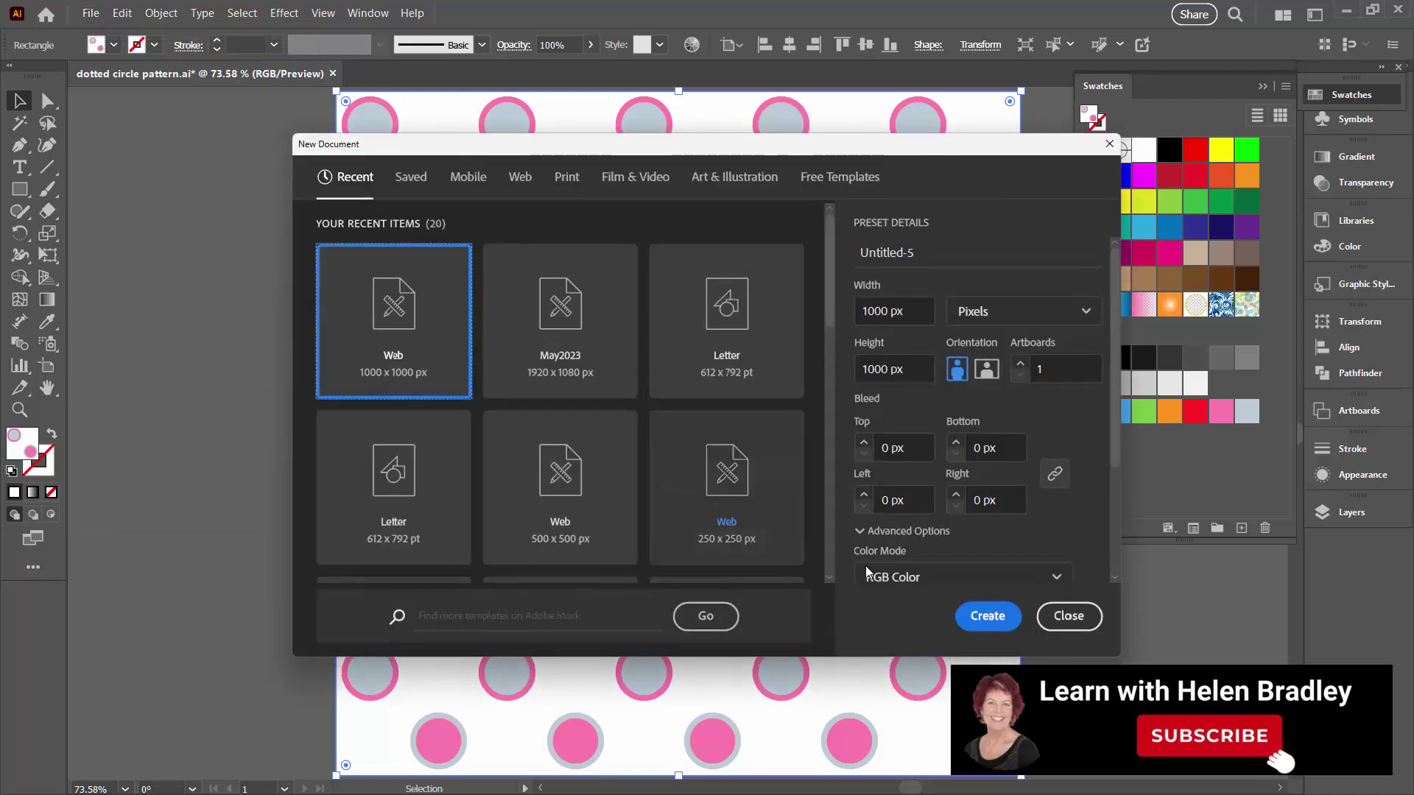
{"action": "left_click", "coordinate": [987, 614]}
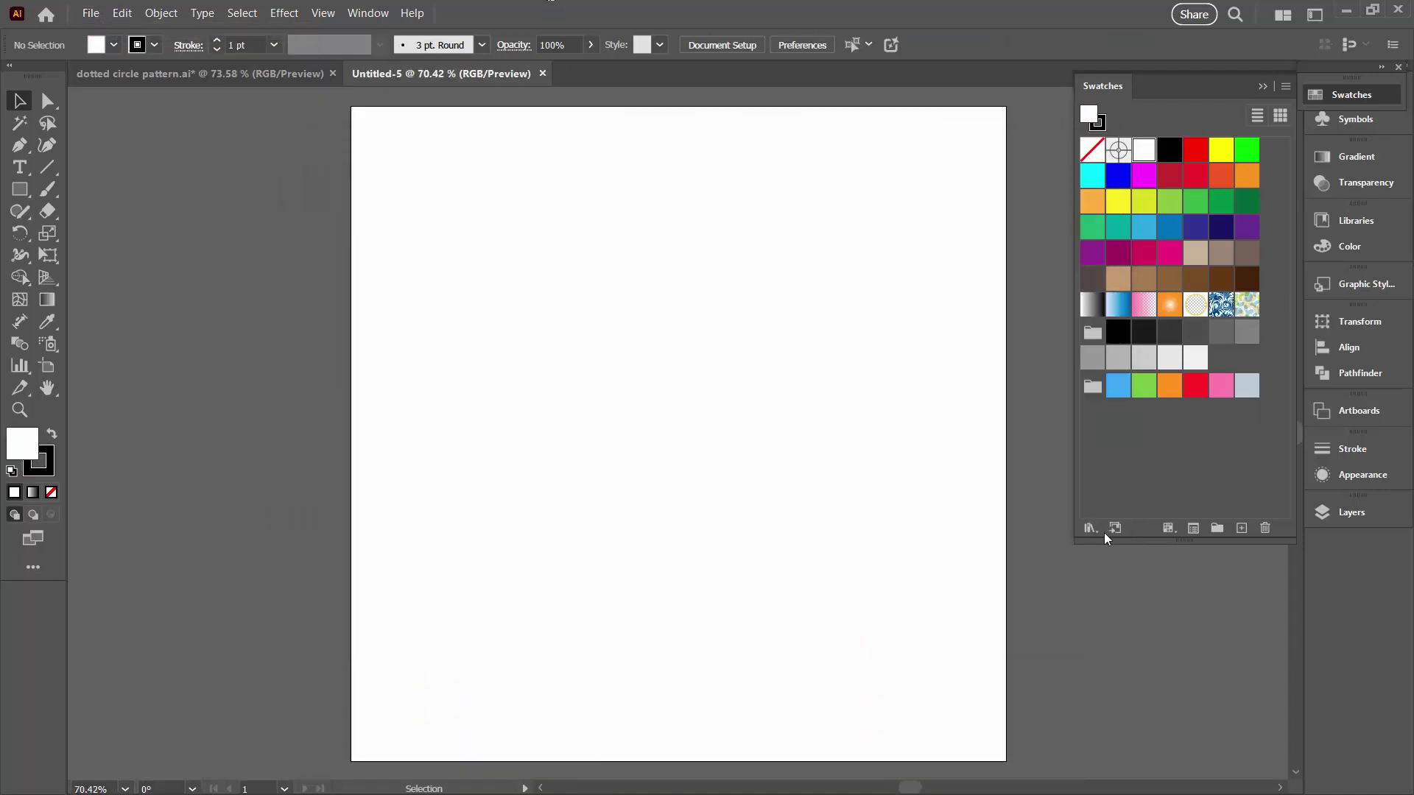
Open the user-defined "dots and flowers" library and add its pink and gray dotted circle pattern to Untitled-5's swatches
{"action": "left_click", "coordinate": [1285, 87]}
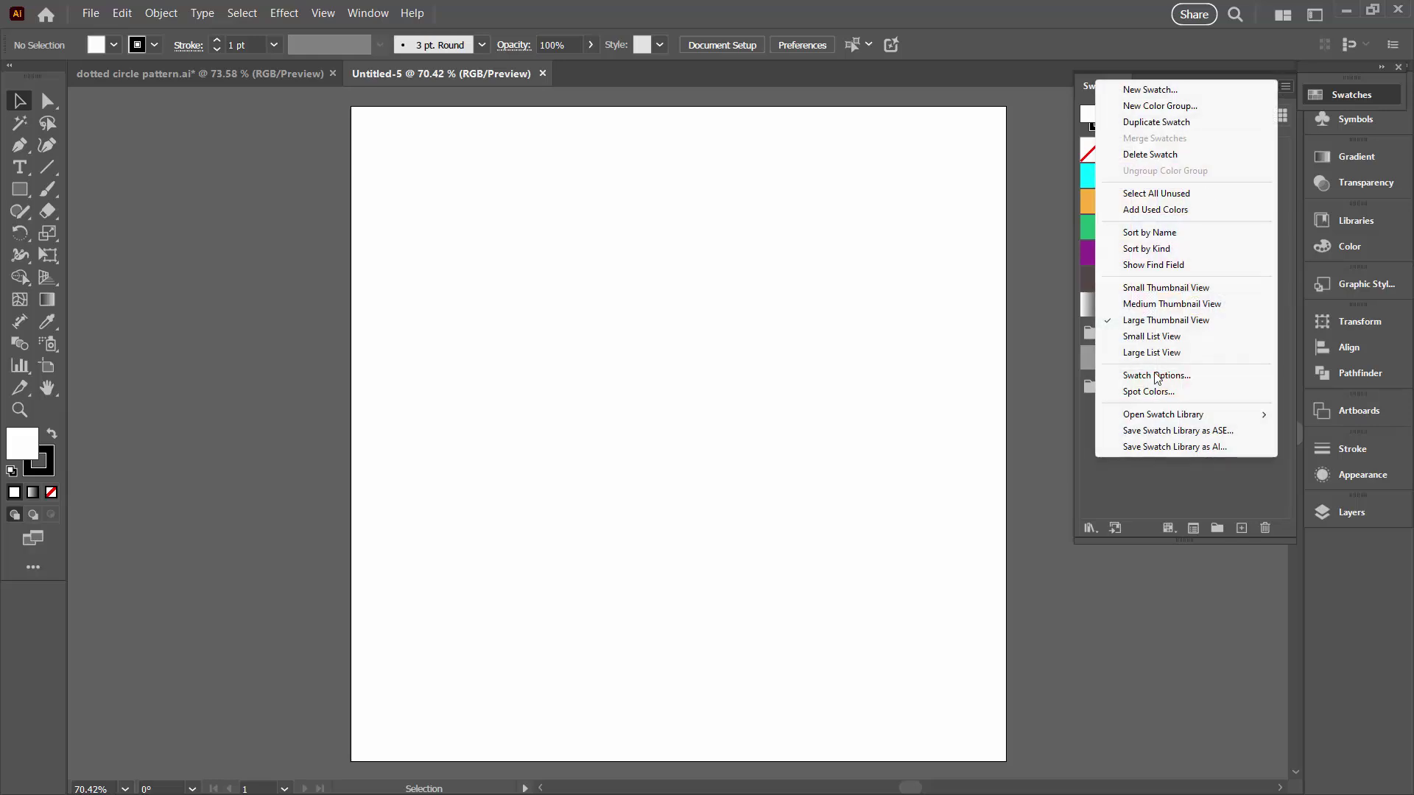
{"action": "mouse_move", "coordinate": [1145, 420]}
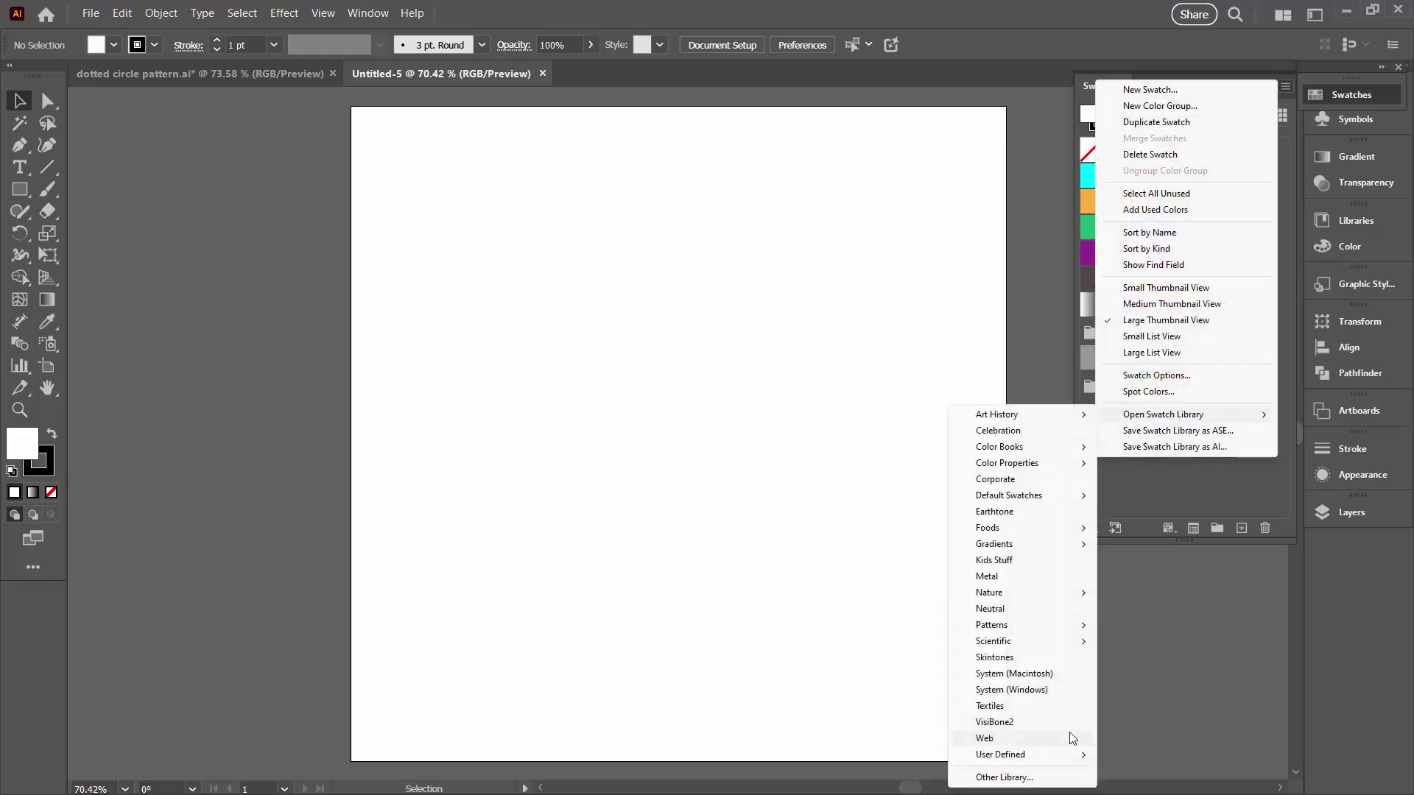
{"action": "mouse_move", "coordinate": [1063, 759]}
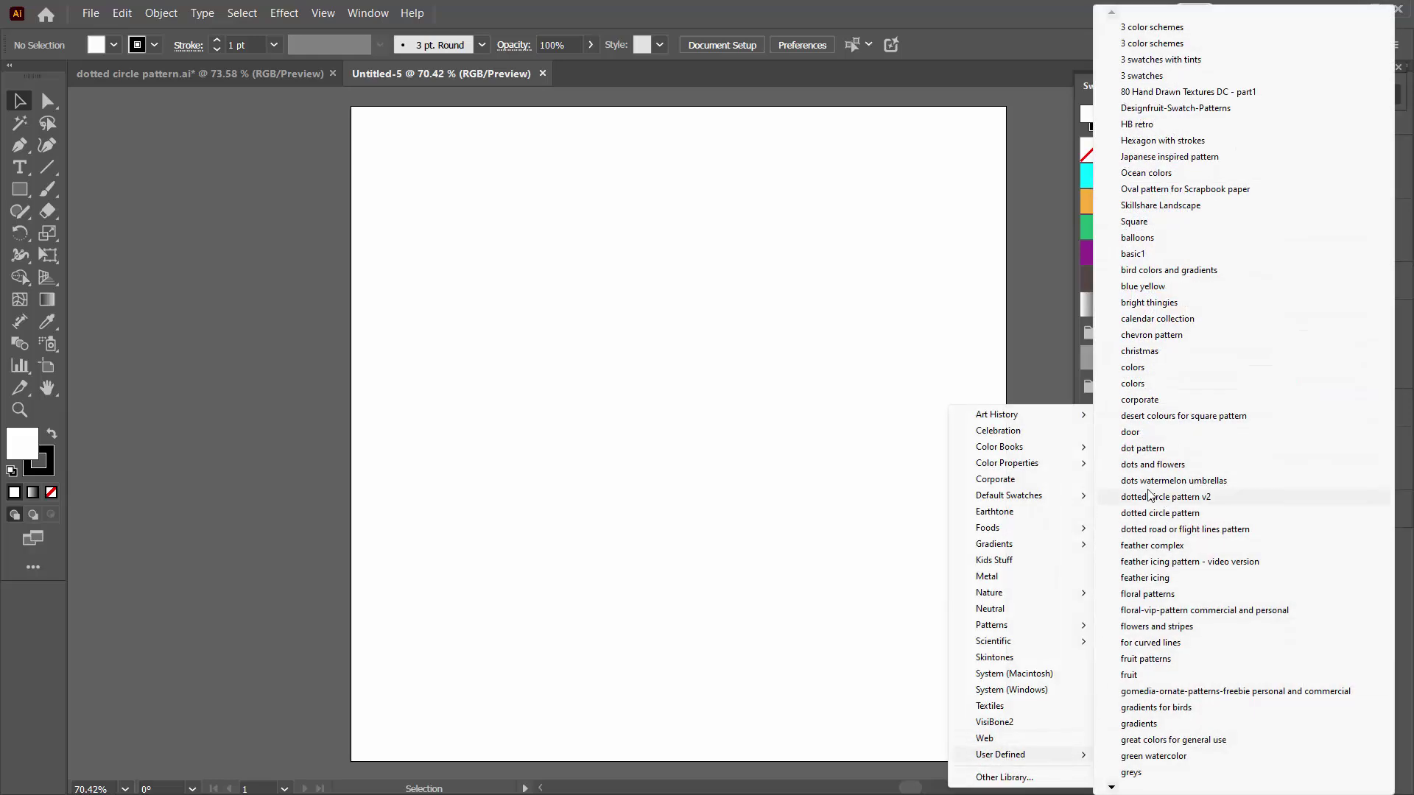
{"action": "left_click", "coordinate": [1136, 465]}
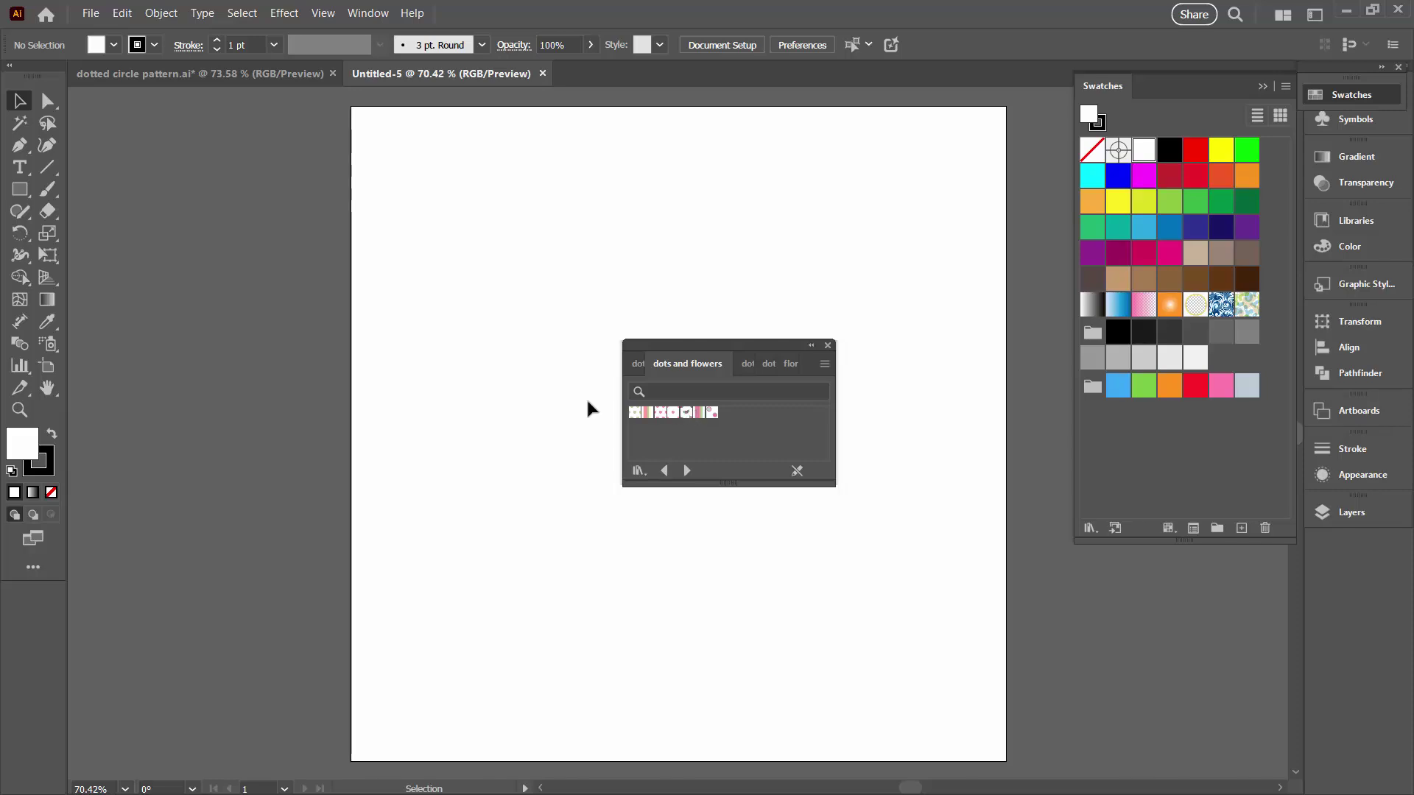
{"action": "left_click", "coordinate": [712, 412]}
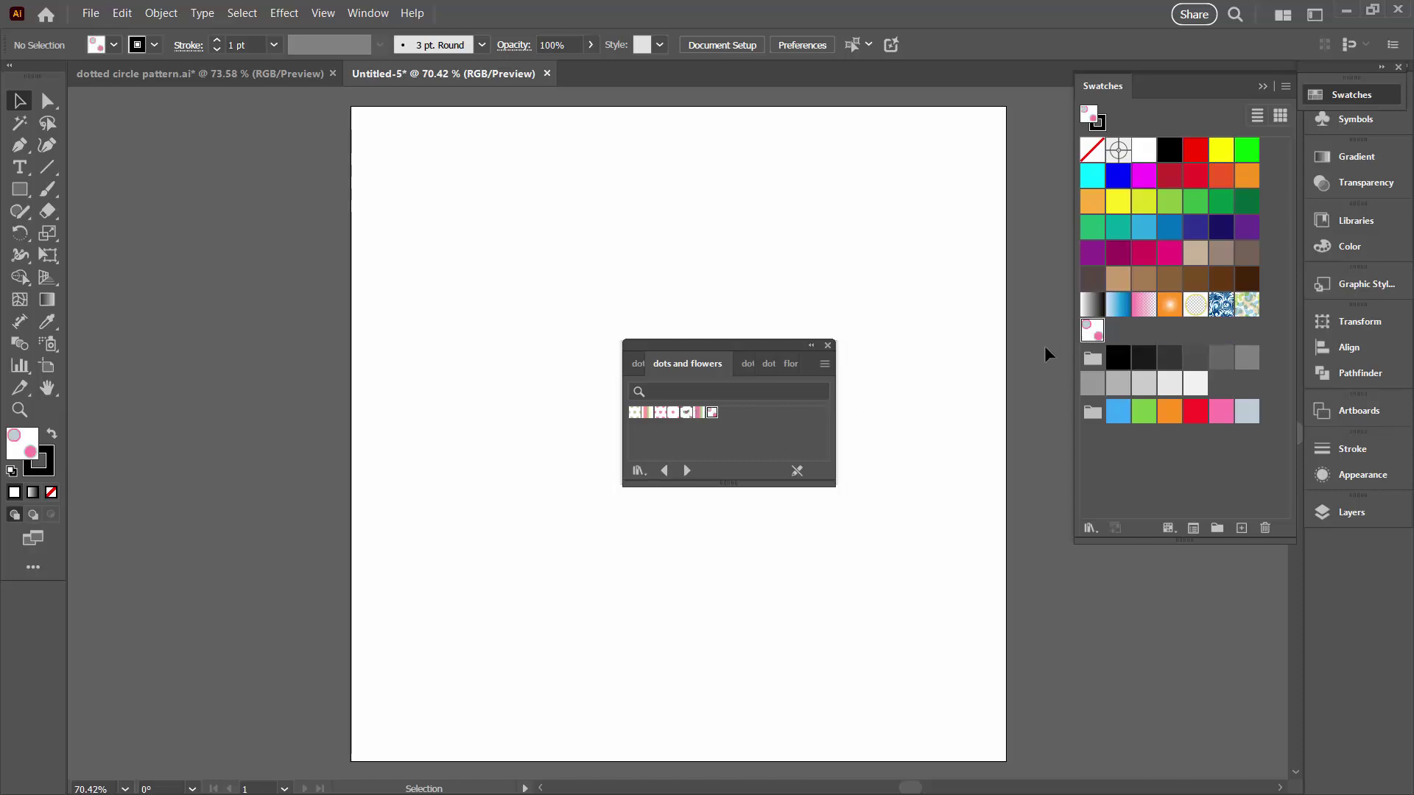
Draw a wide rectangle on the upper artboard and fill it in turn with the library's rose, pink dot, striped and green dot patterns
{"action": "left_click", "coordinate": [18, 189]}
{"action": "left_click_drag", "start_coordinate": [464, 189], "coordinate": [805, 304]}
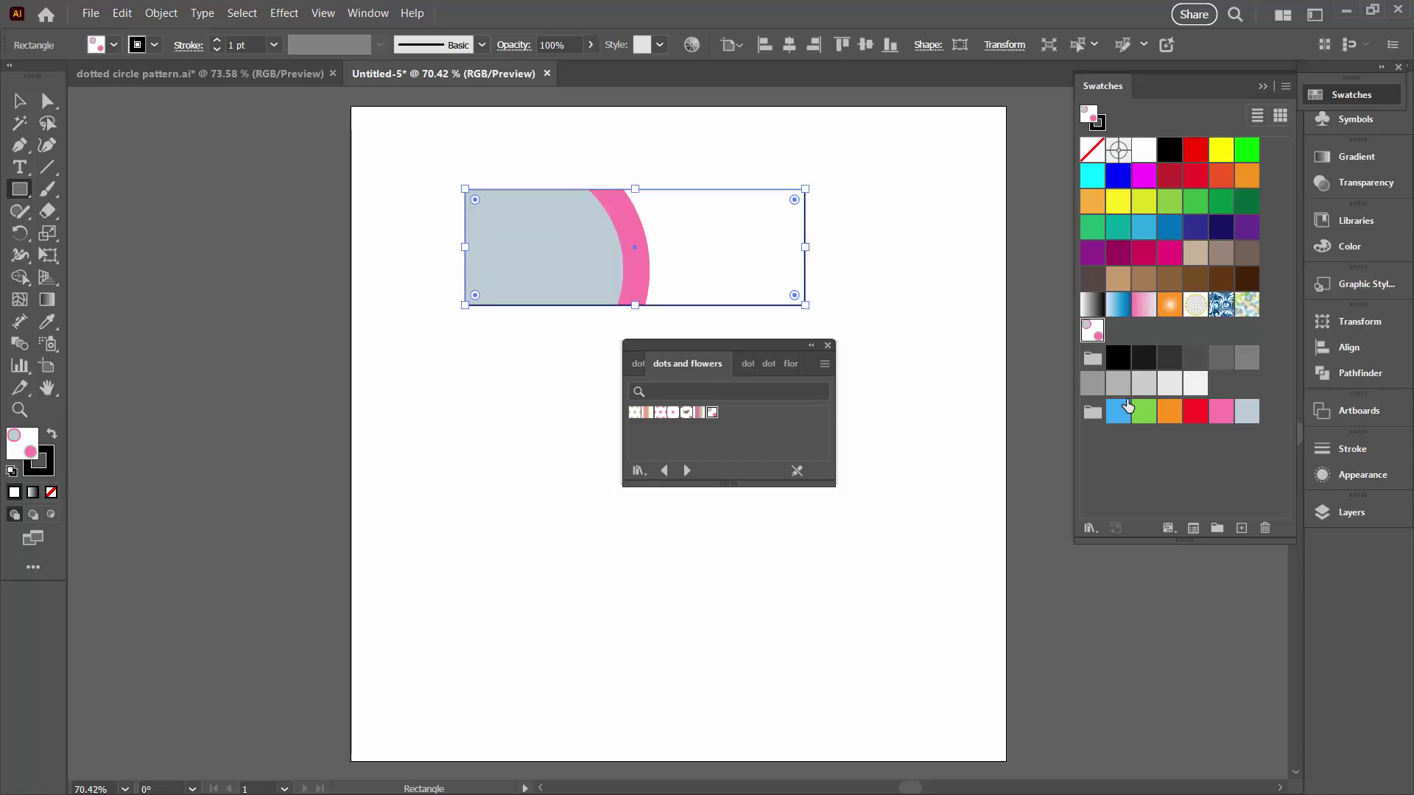
{"action": "left_click", "coordinate": [685, 413]}
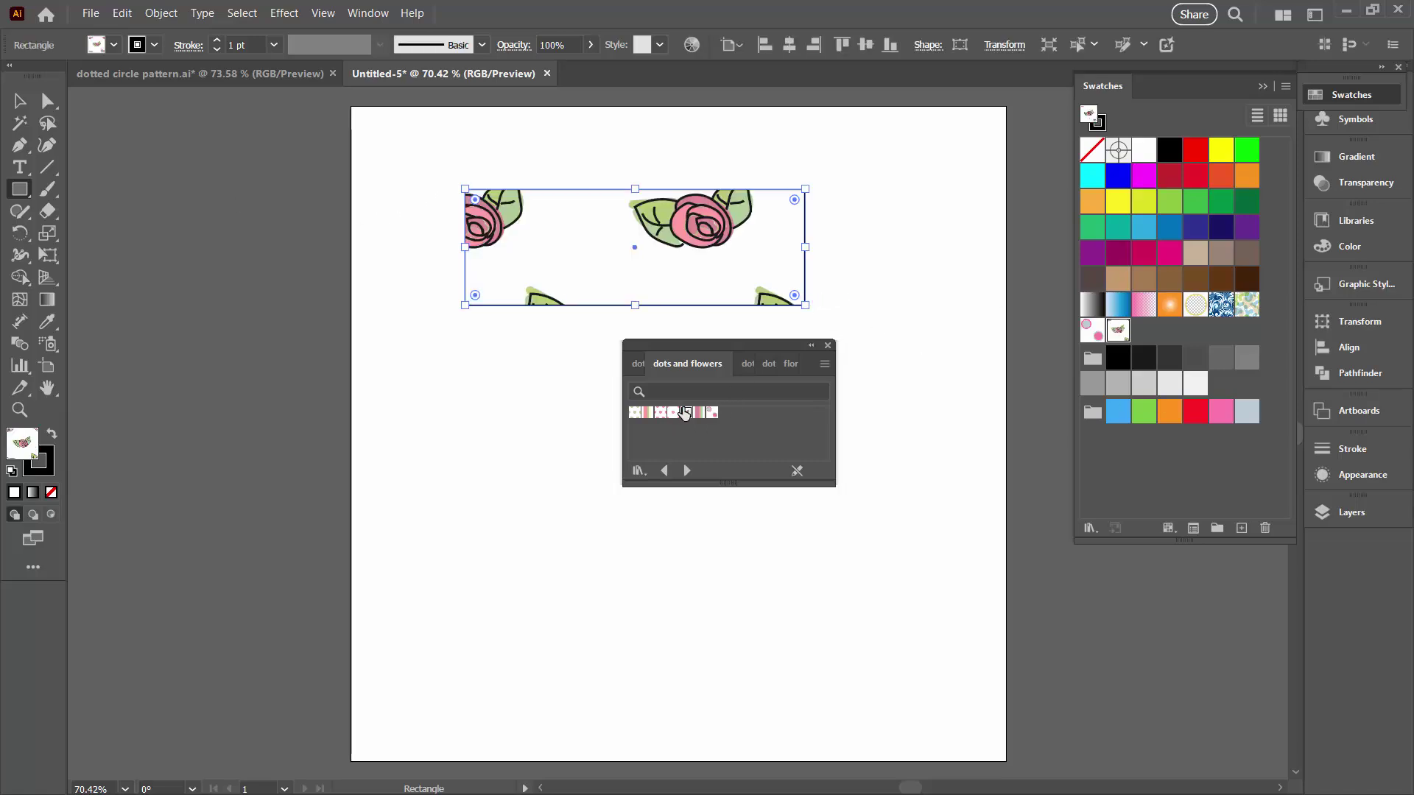
{"action": "left_click", "coordinate": [672, 413]}
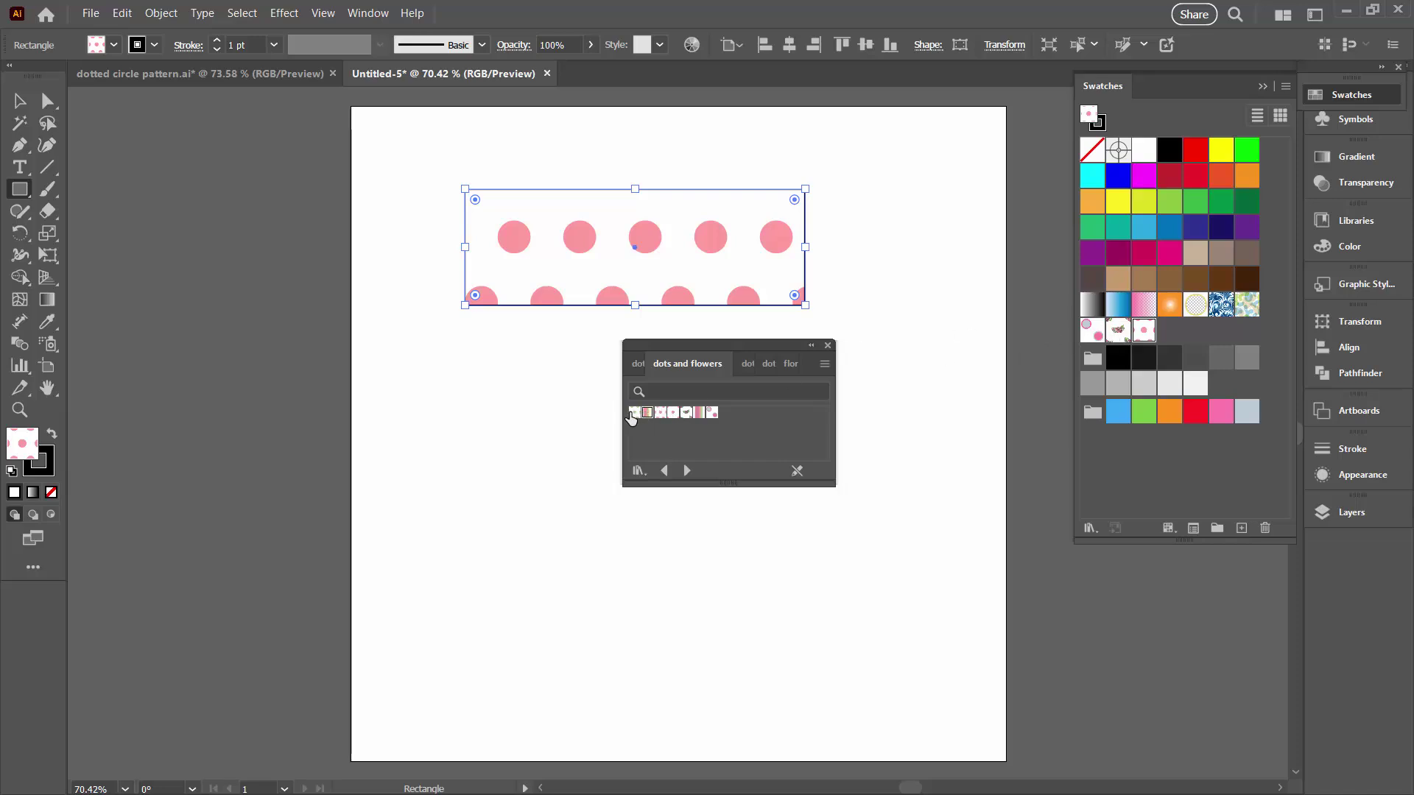
{"action": "left_click", "coordinate": [647, 412]}
{"action": "left_click", "coordinate": [635, 412]}
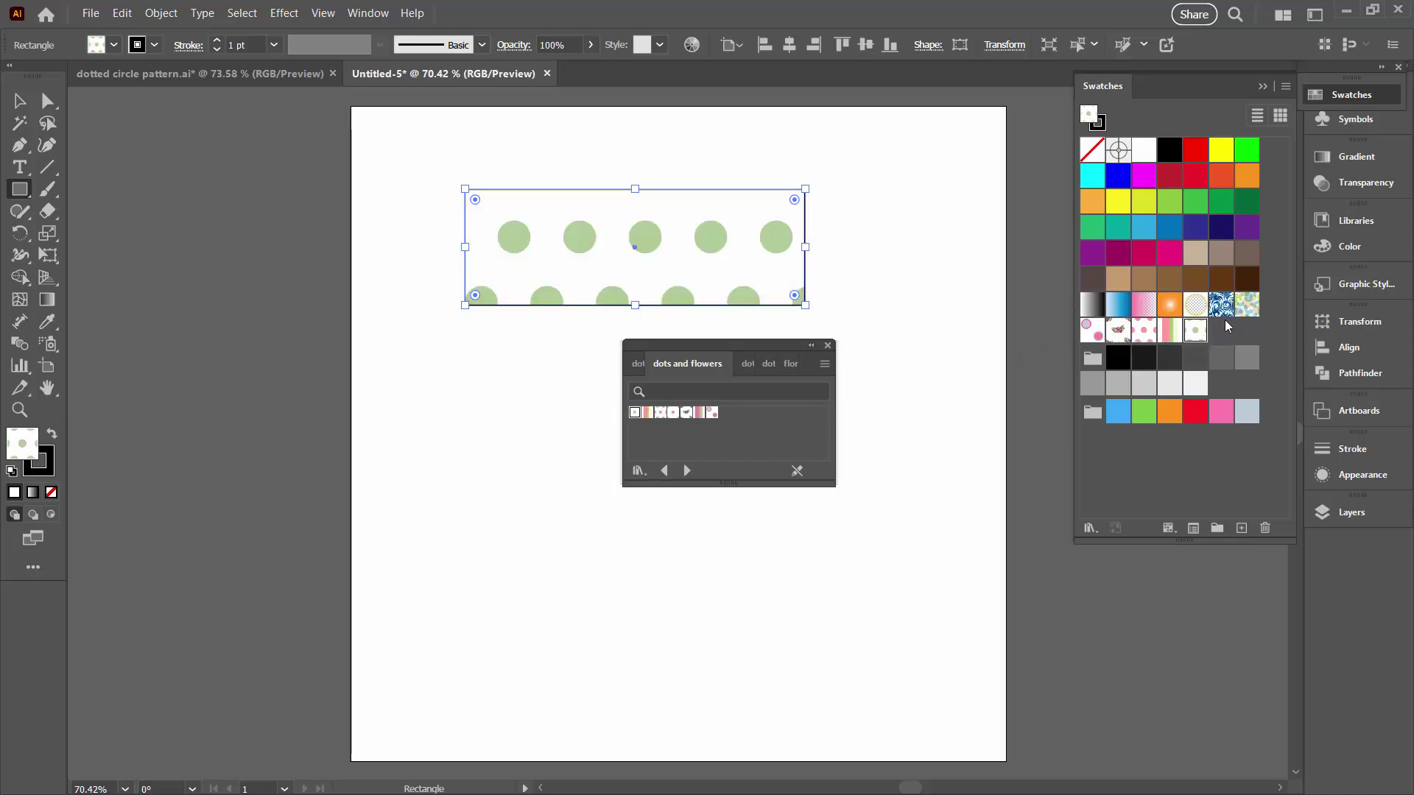
Close the dots and flowers library and delete the green-dotted rectangle from the artboard
{"action": "left_click", "coordinate": [827, 346]}
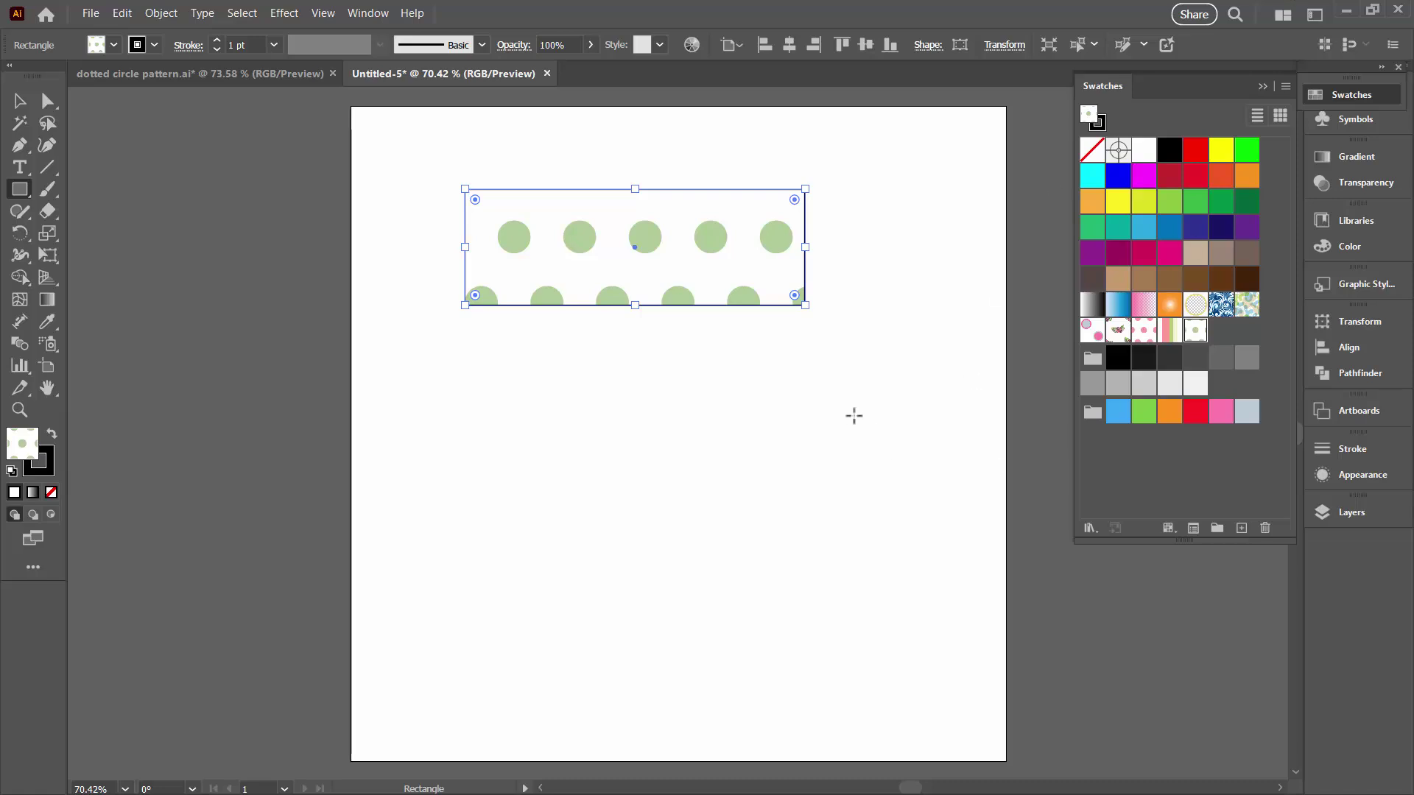
{"action": "key", "text": "Delete"}
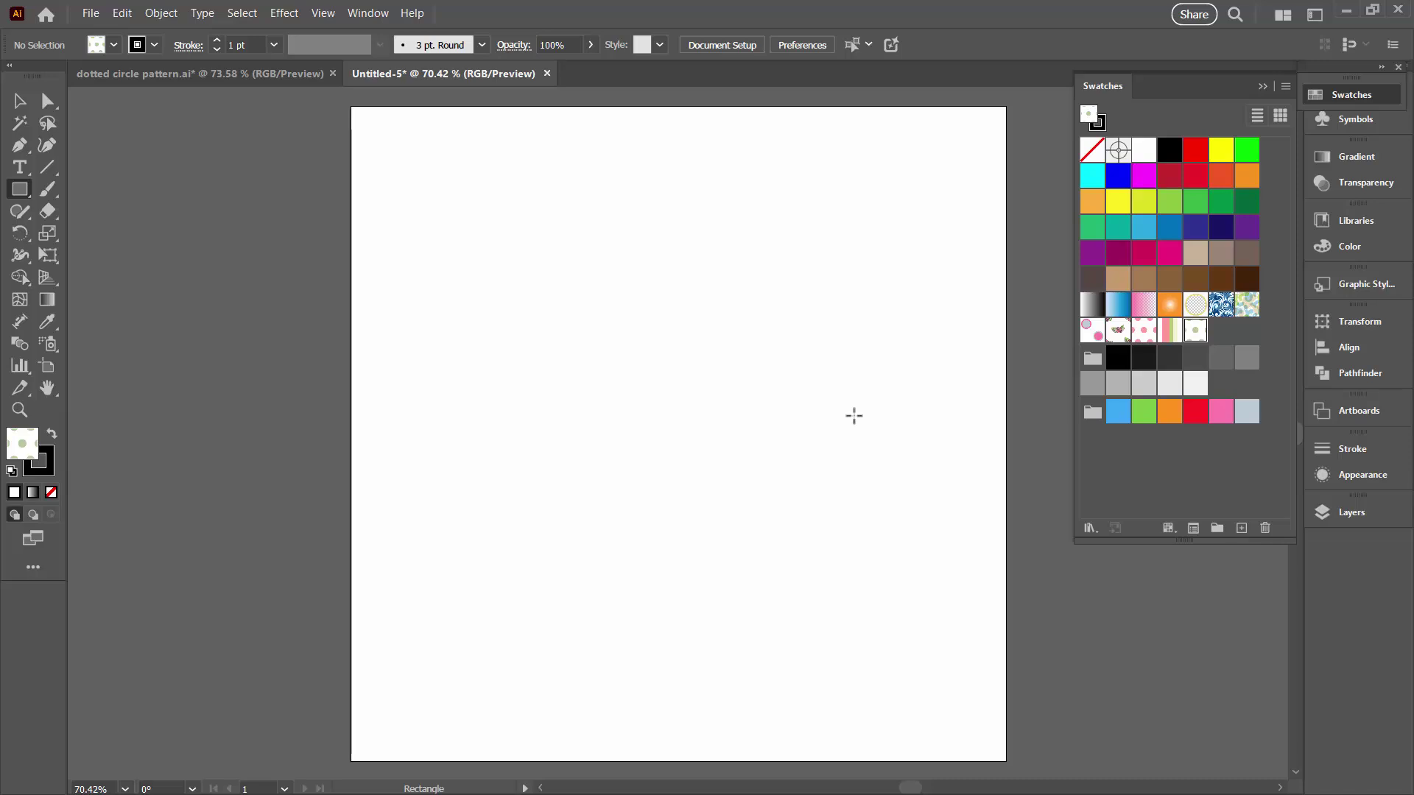